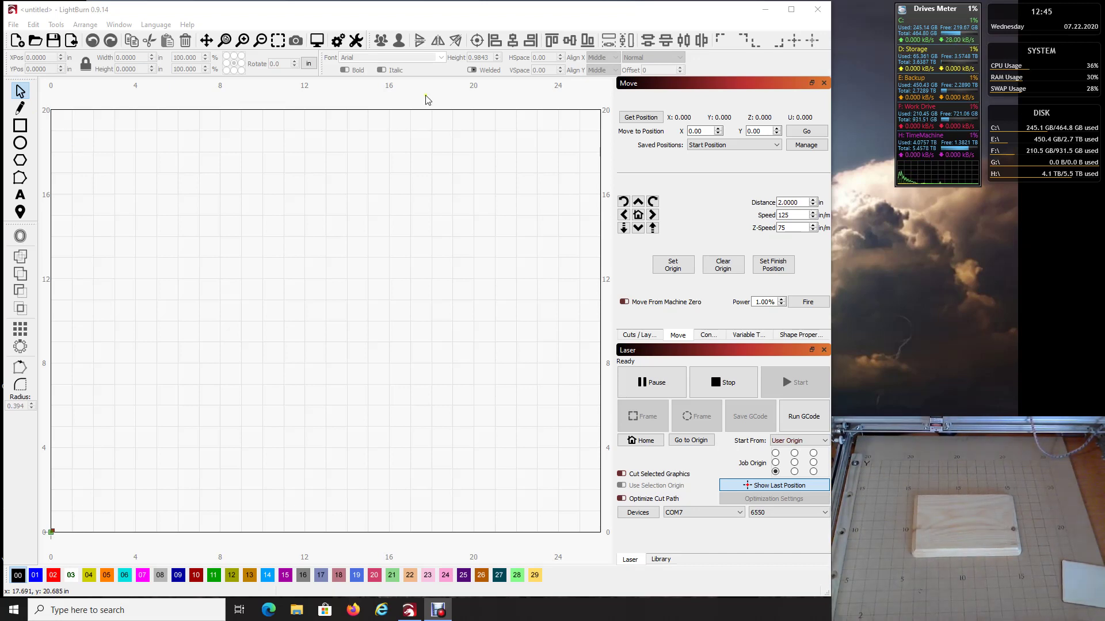
- Bring the LightBurn window to the front
click(272, 11)
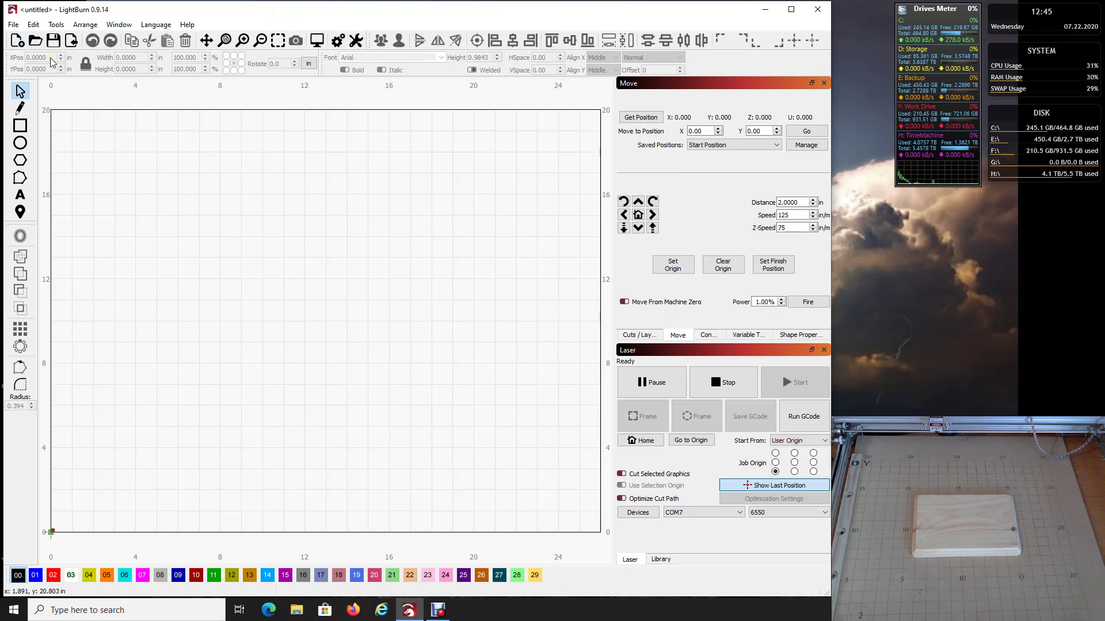
- Draw a rectangle, unlock its aspect ratio, and size it to 8.75 in wide by 6 in tall
click(19, 126)
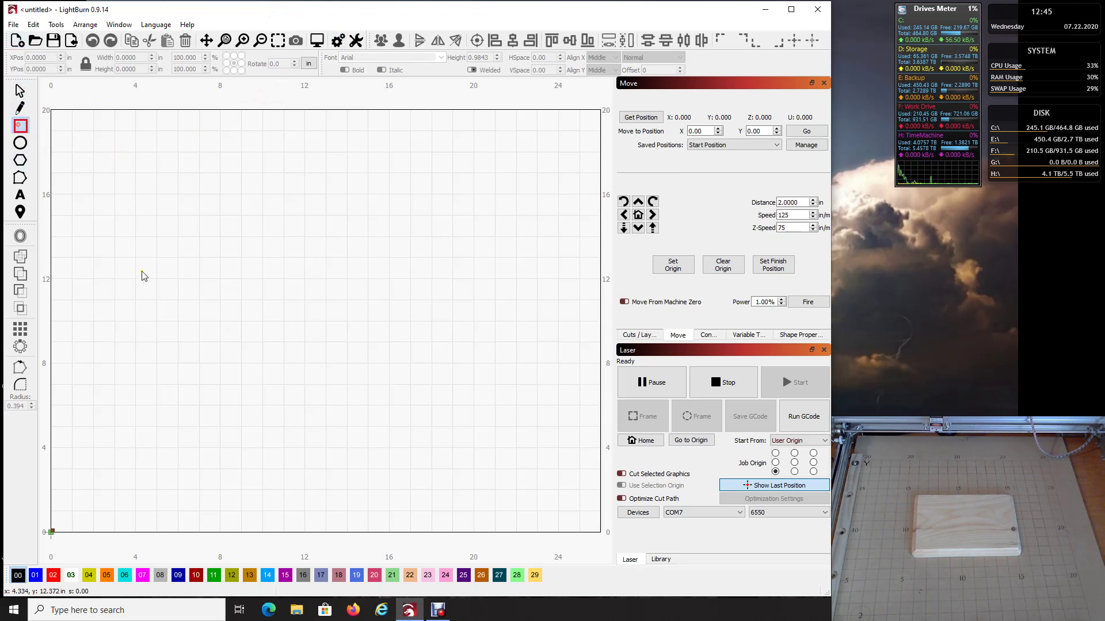
mouse_move(194, 276)
mouse_down()
mouse_move(378, 370)
mouse_move(390, 393)
mouse_up()
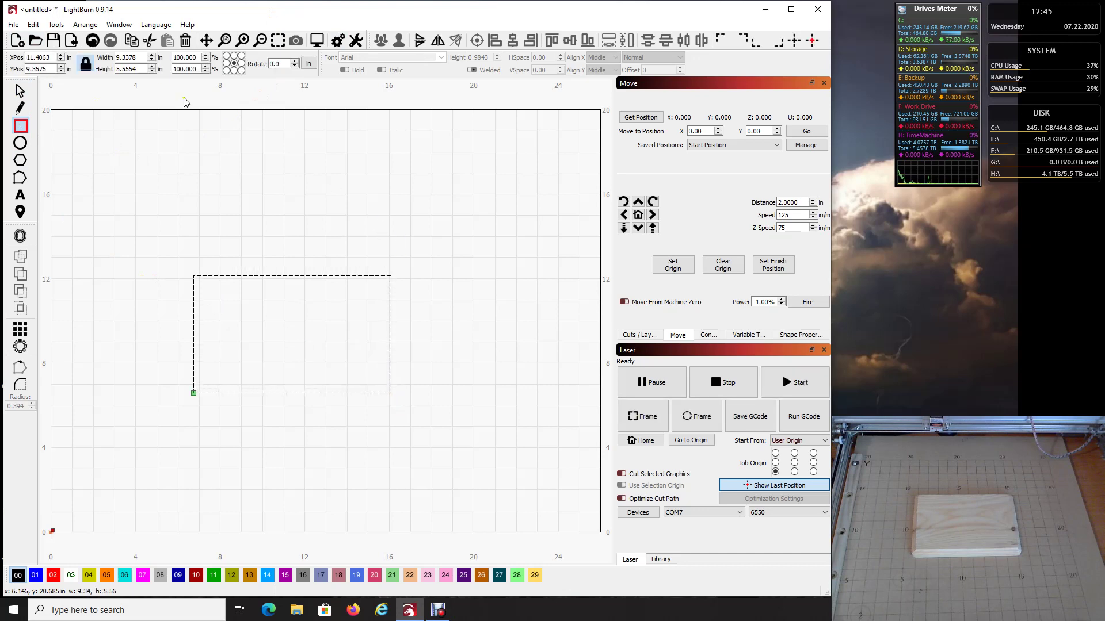
click(85, 65)
key(Tab)
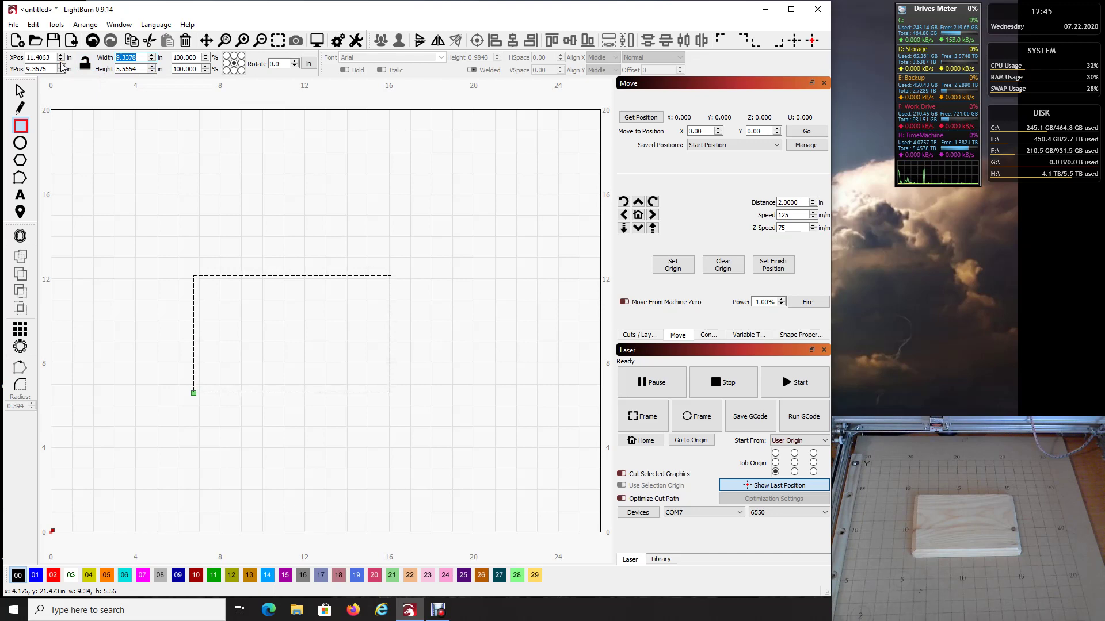
text(8.75)
key(Tab)
text(6)
key(Tab)
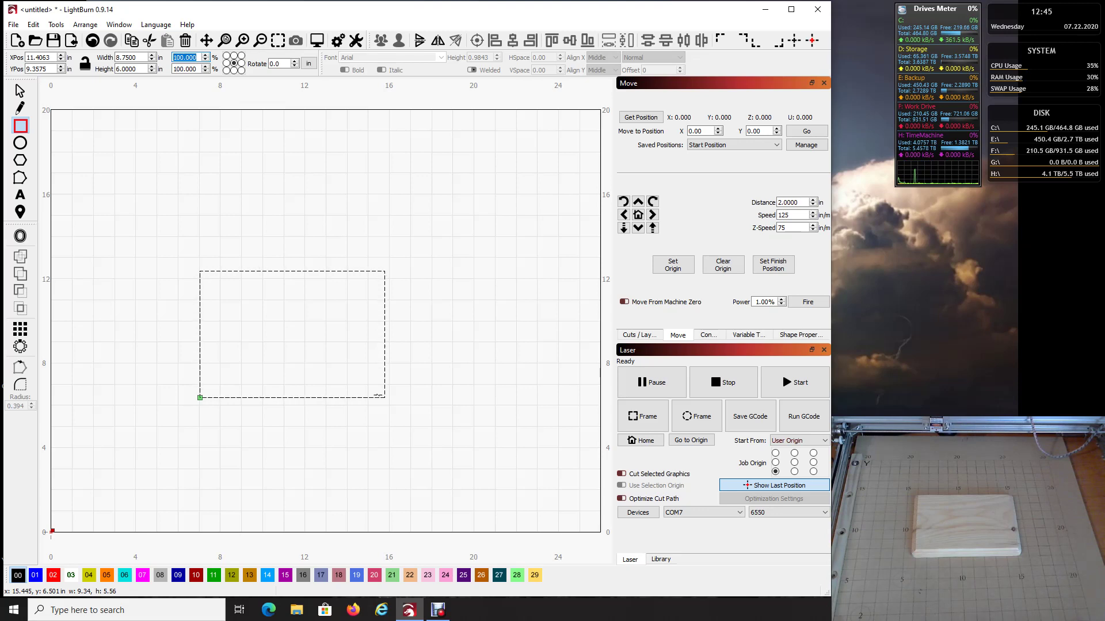
- Relock the aspect ratio and move the rectangle to the bed's lower-left corner, spanning 0,0 to 8.75,6
click(85, 64)
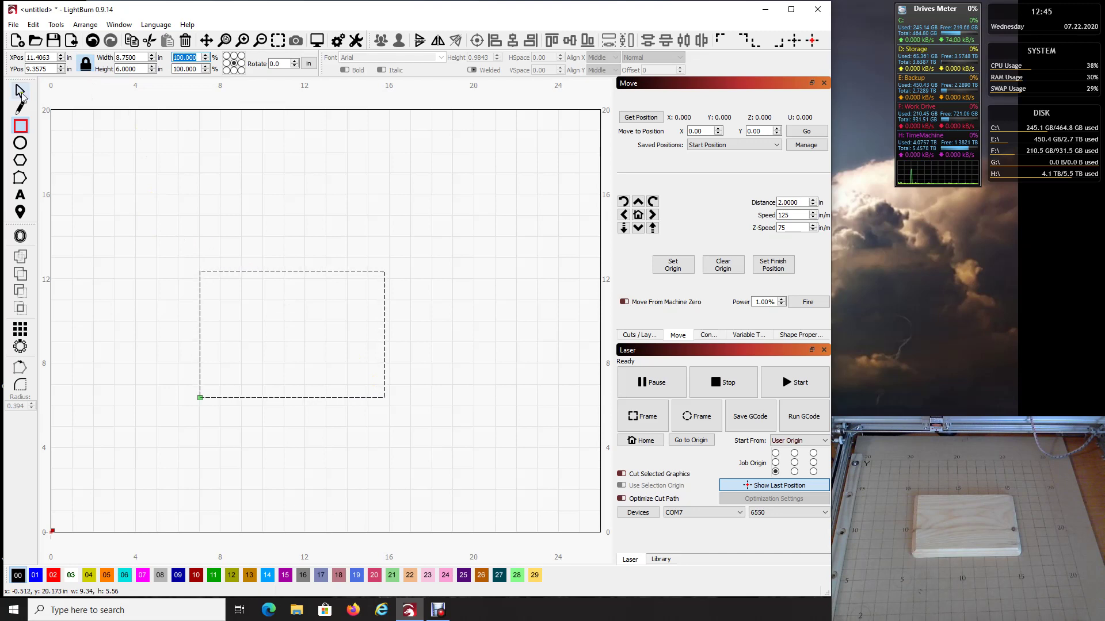
click(20, 91)
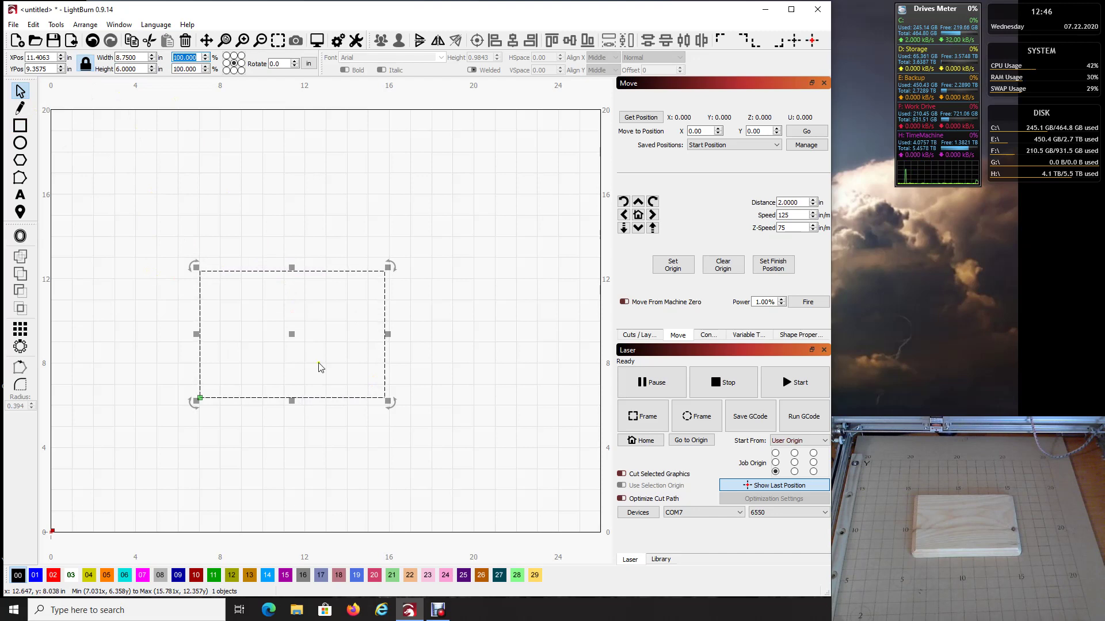
click(83, 26)
mouse_move(228, 168)
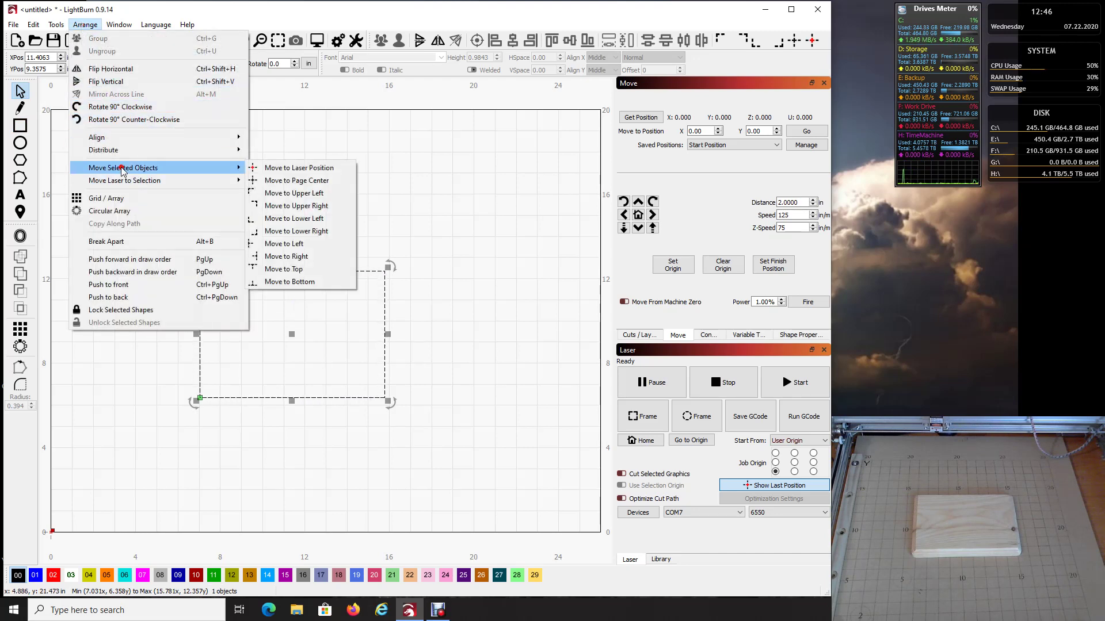
click(298, 222)
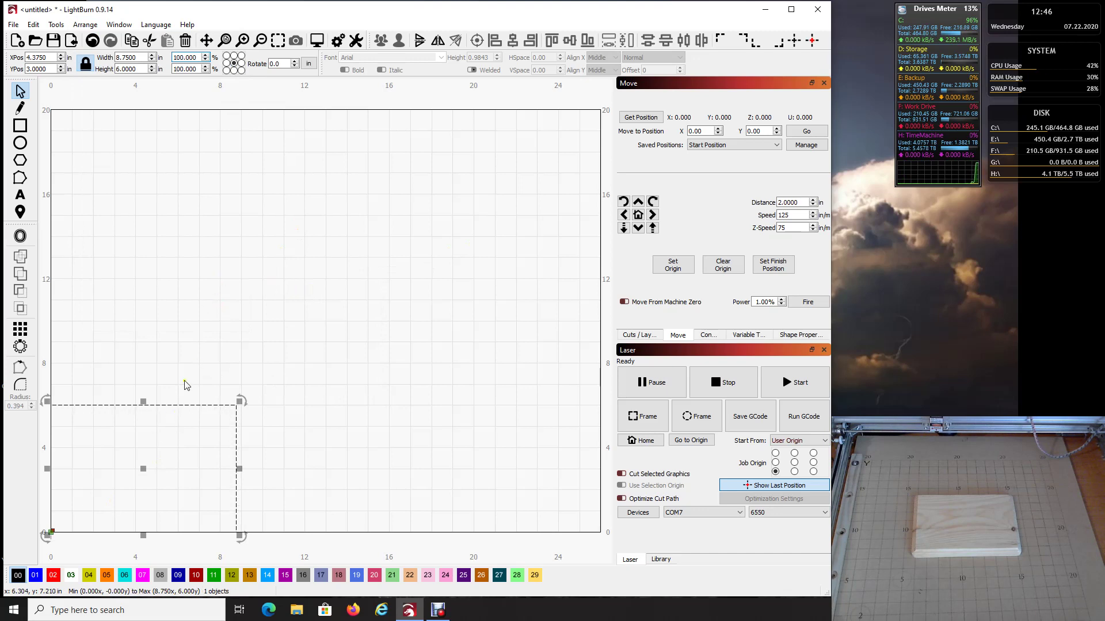
- Zoom to fit the rectangle, deselect it, and dismiss the antivirus notification
click(279, 41)
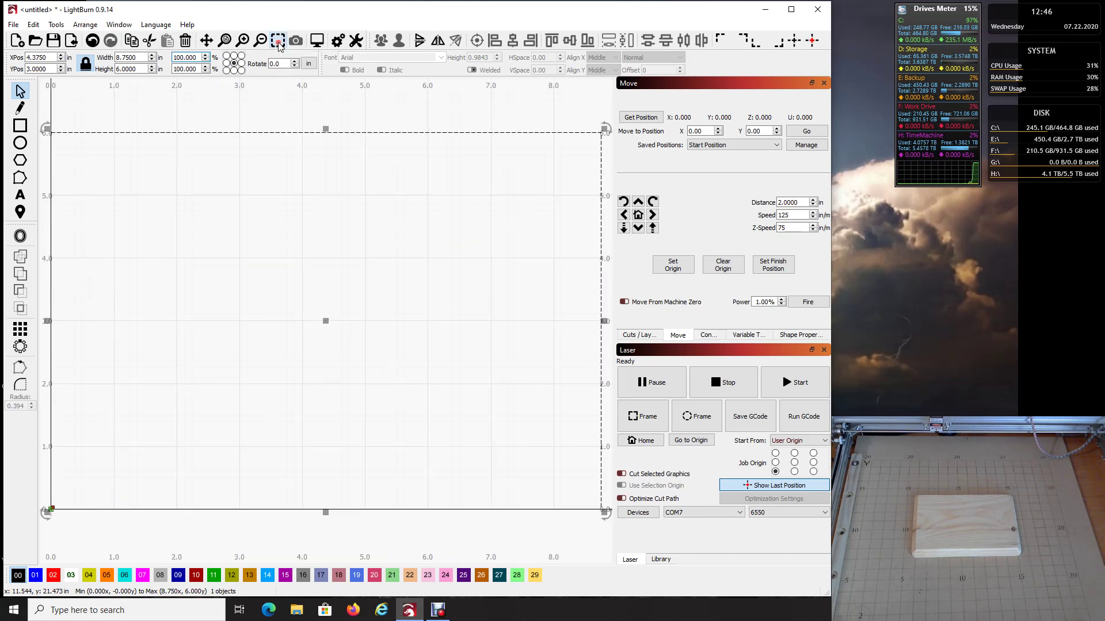
click(336, 119)
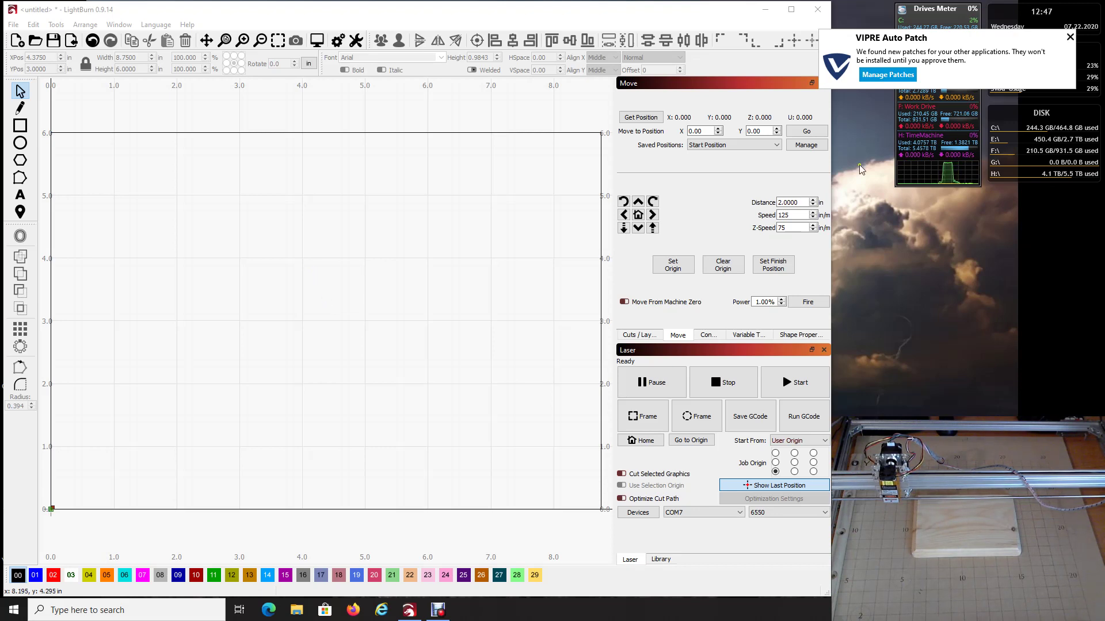
click(1069, 37)
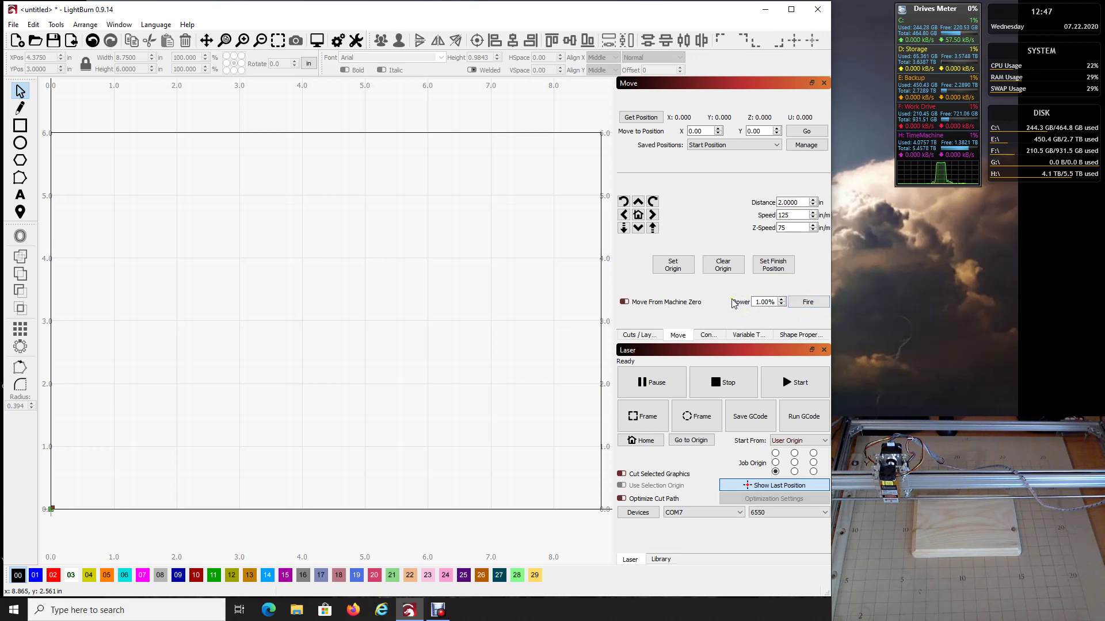
click(32, 25)
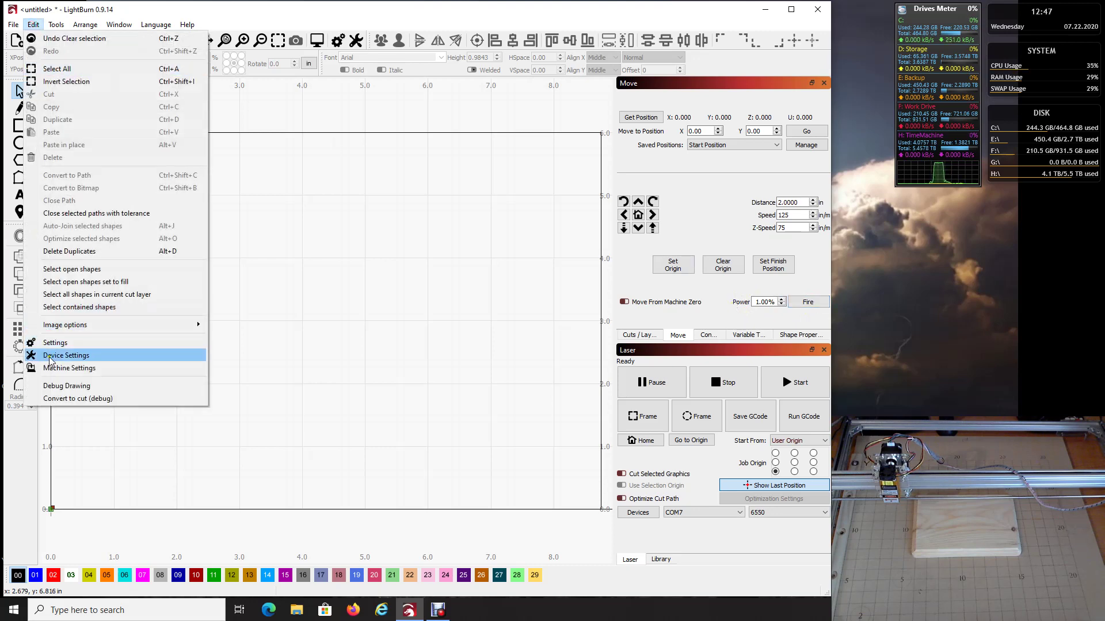
click(81, 357)
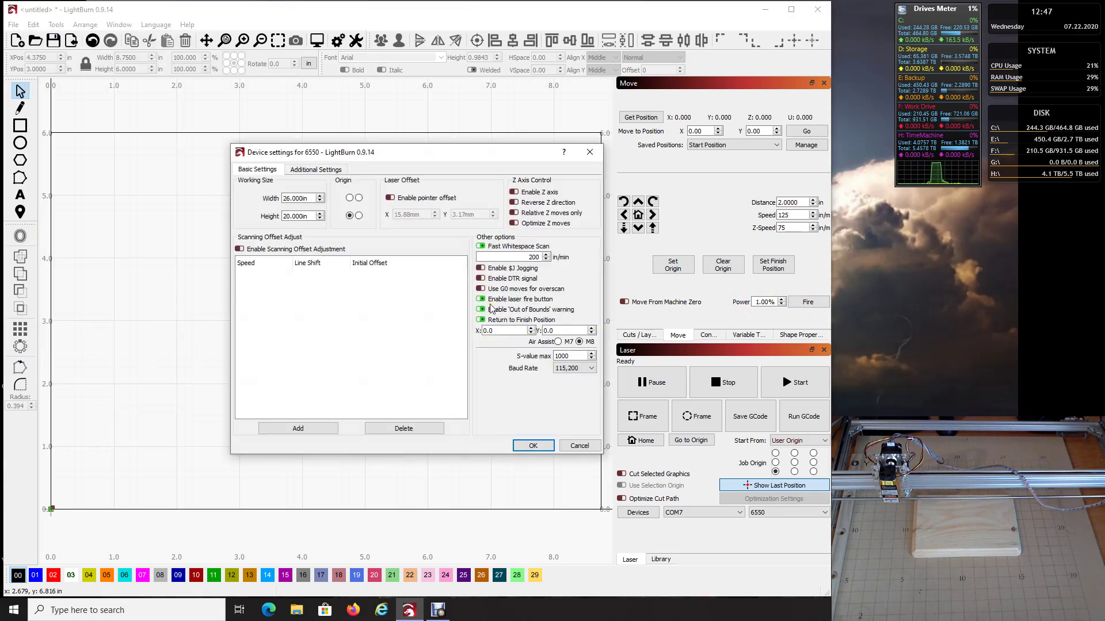
click(521, 303)
click(482, 301)
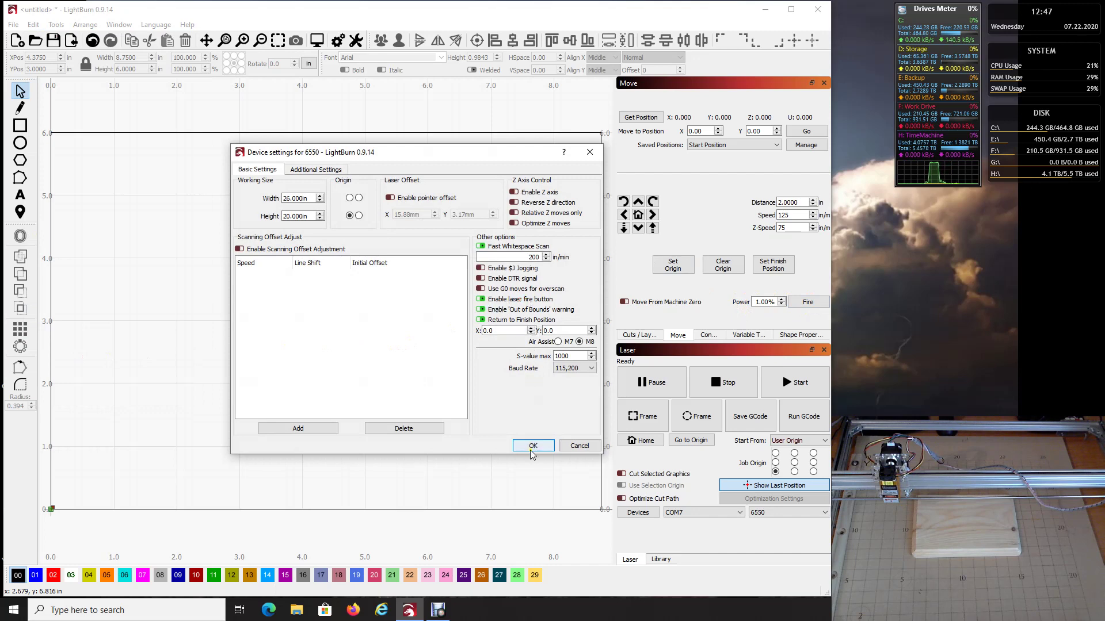
- Close device settings, test-fire the laser at 1% power, then show the Cuts / Layers list
click(583, 446)
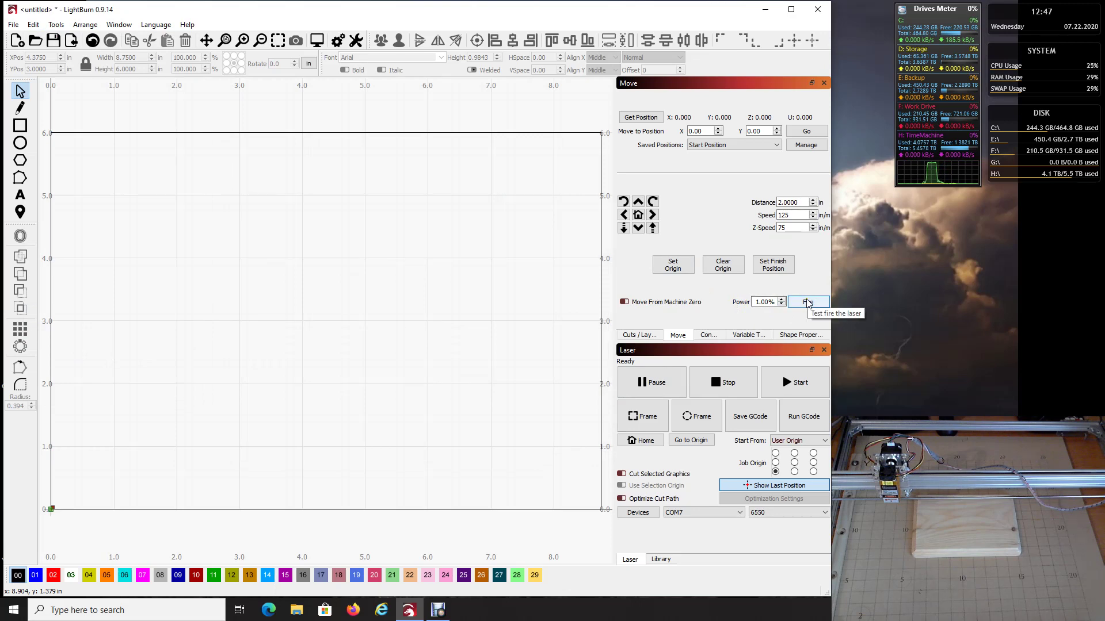
double_click(757, 302)
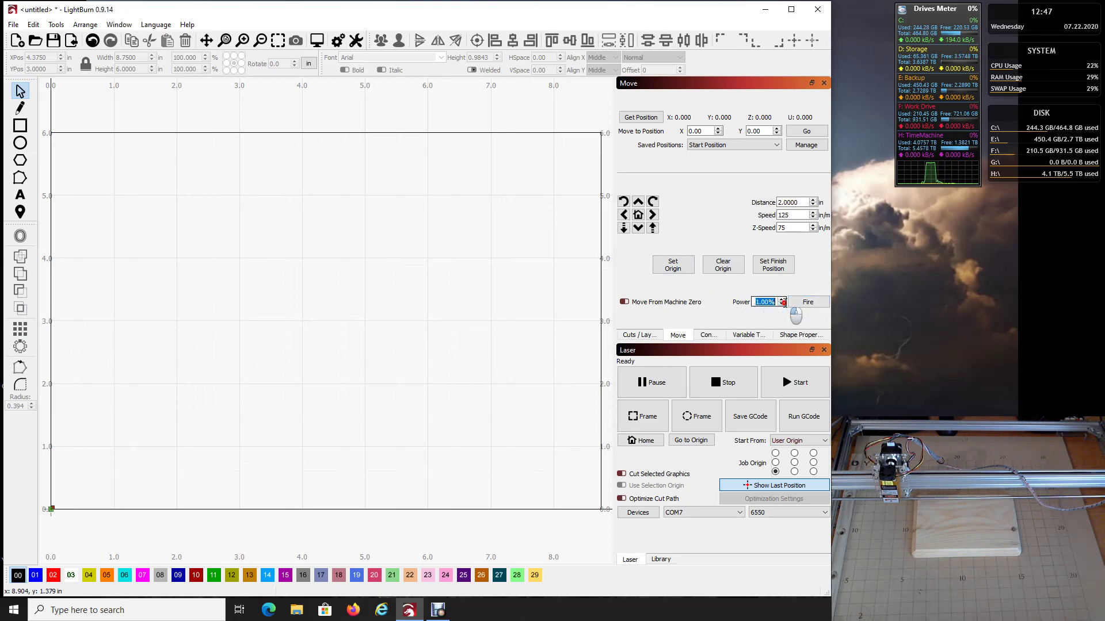
text(1)
key(Tab)
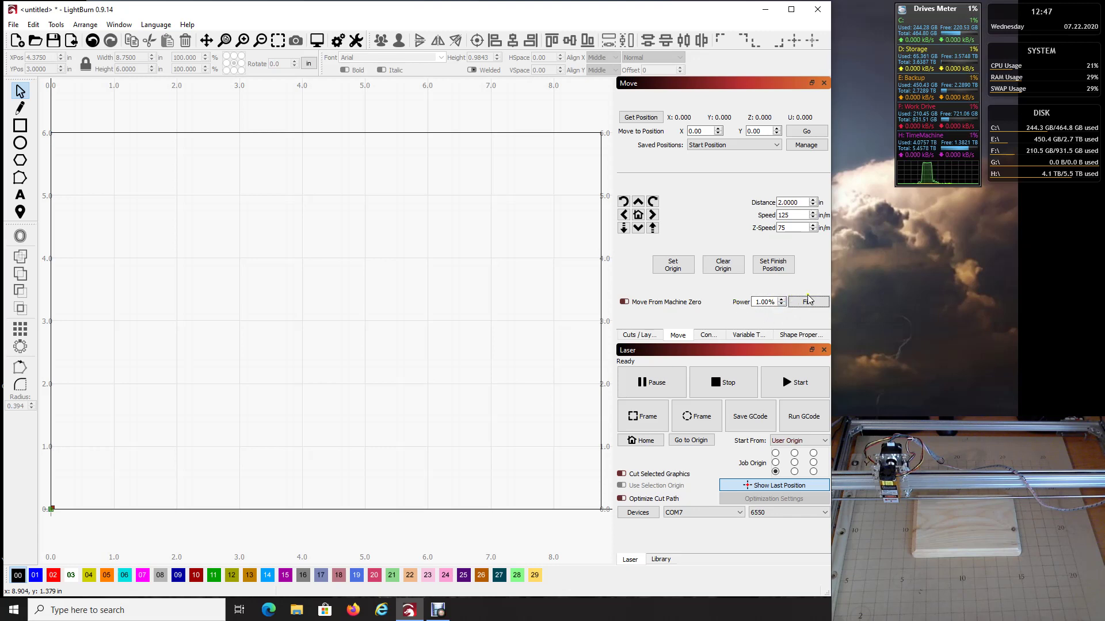
key(space)
key(space)
click(644, 339)
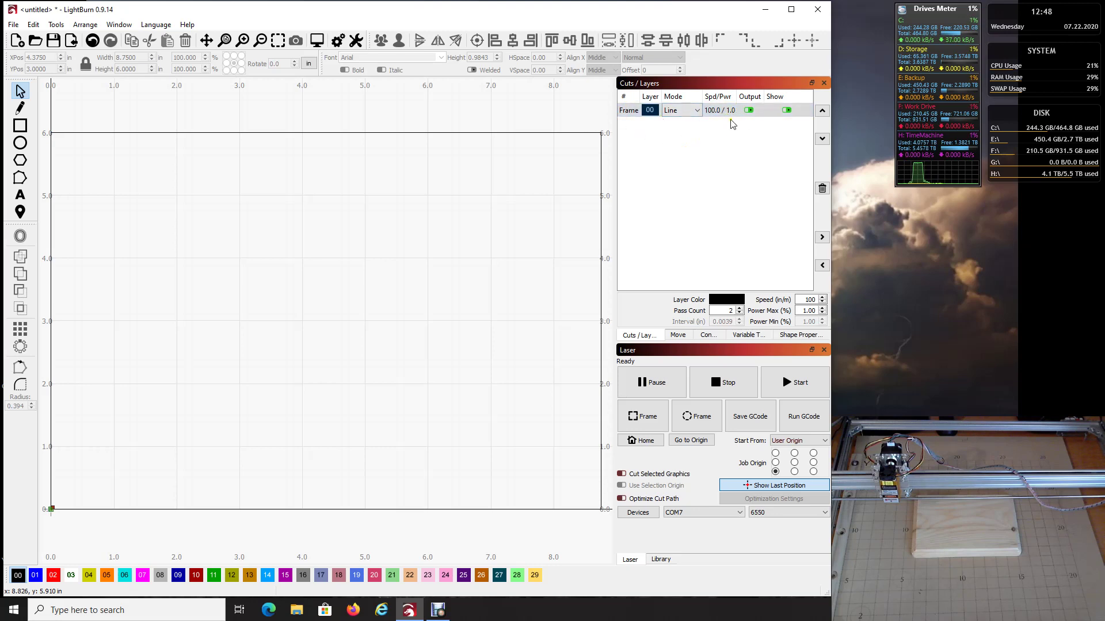
- Reset layer 00 to defaults, then name it Frame with speed 100 in/min and 1% max power
double_click(715, 112)
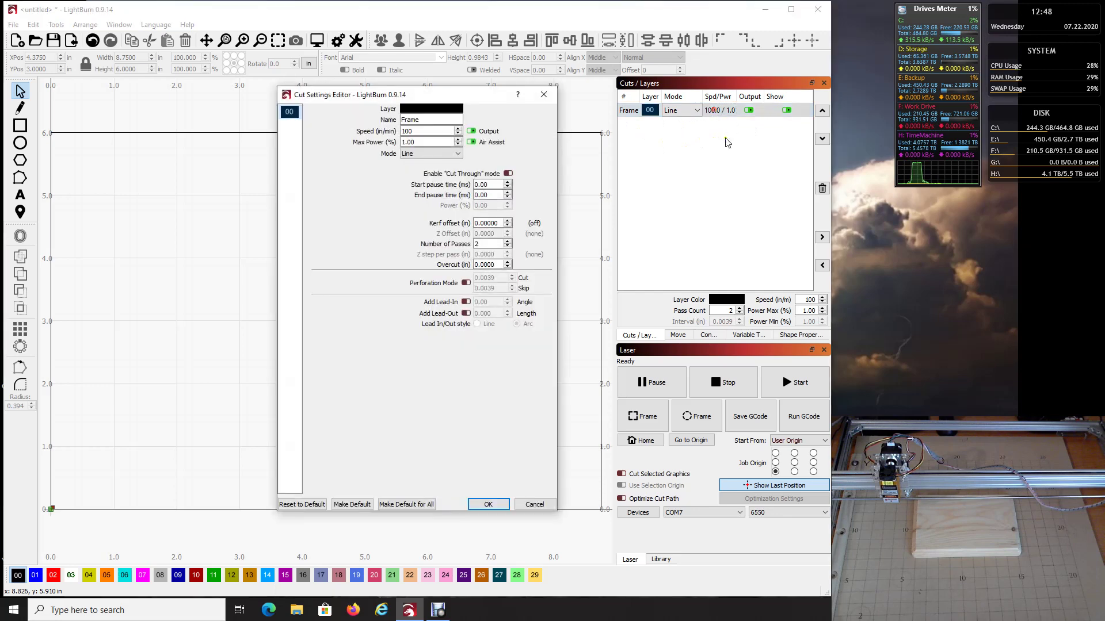
click(301, 505)
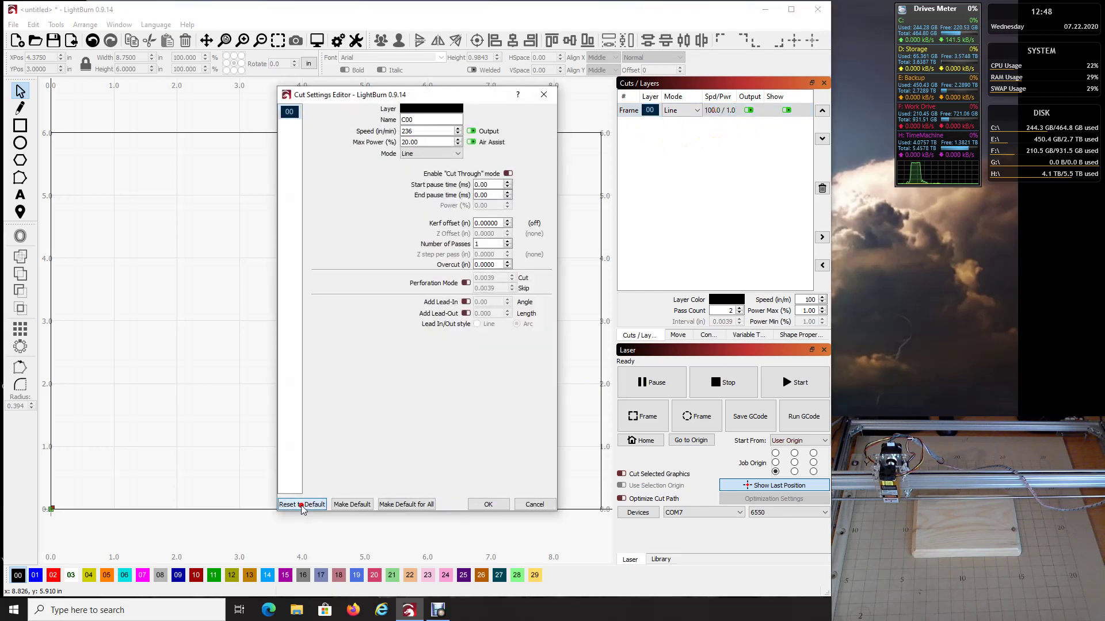
double_click(417, 120)
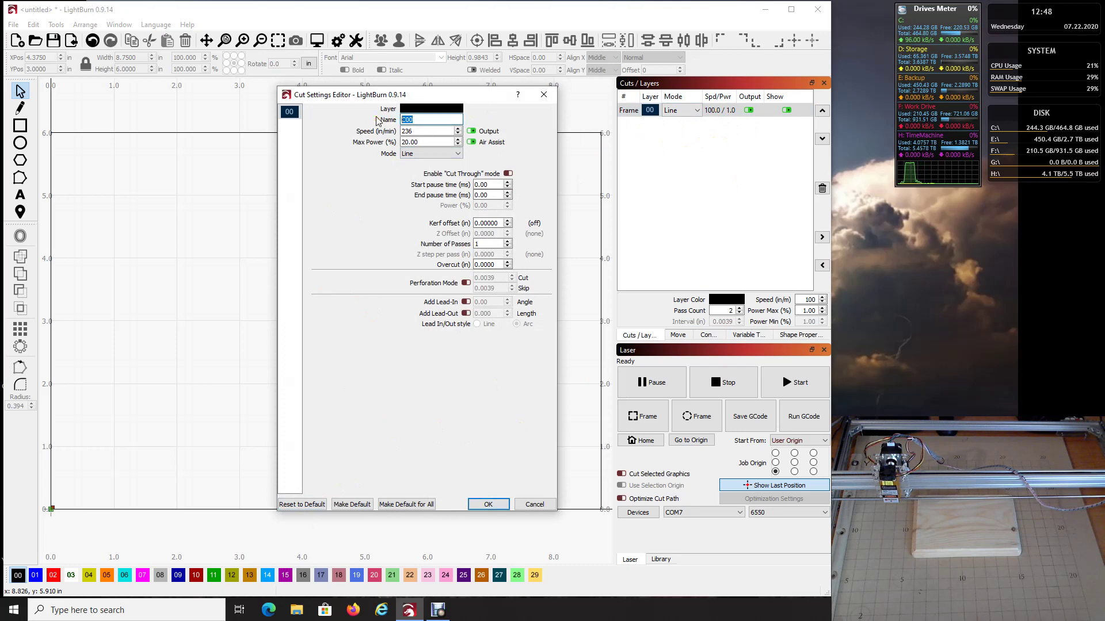
text(Frame)
key(Tab)
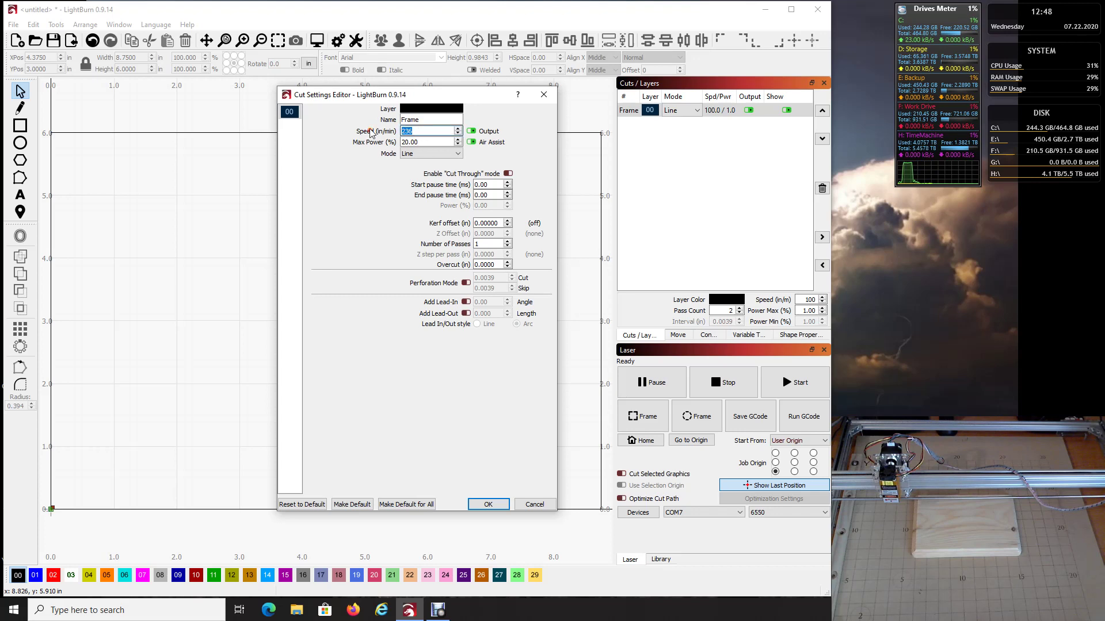
text(100)
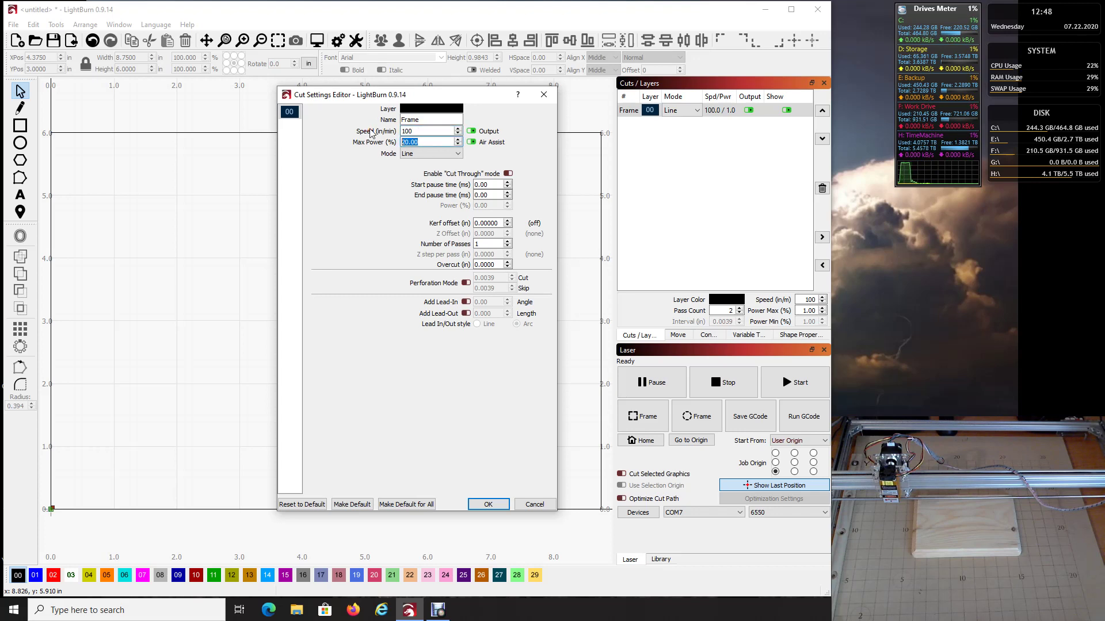
text(1)
key(Tab)
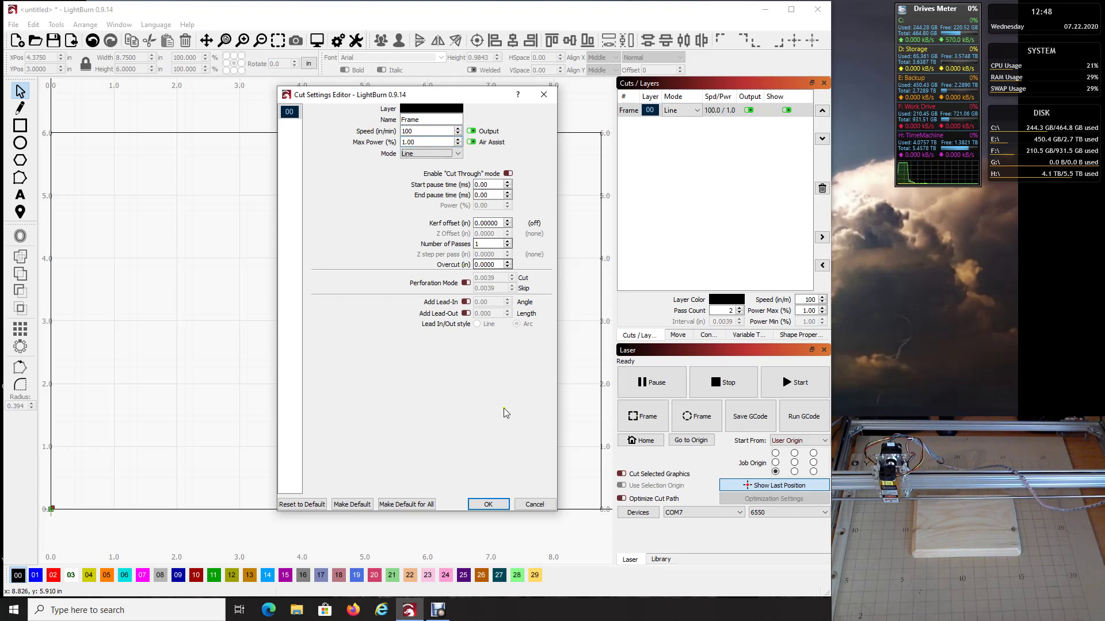
click(490, 505)
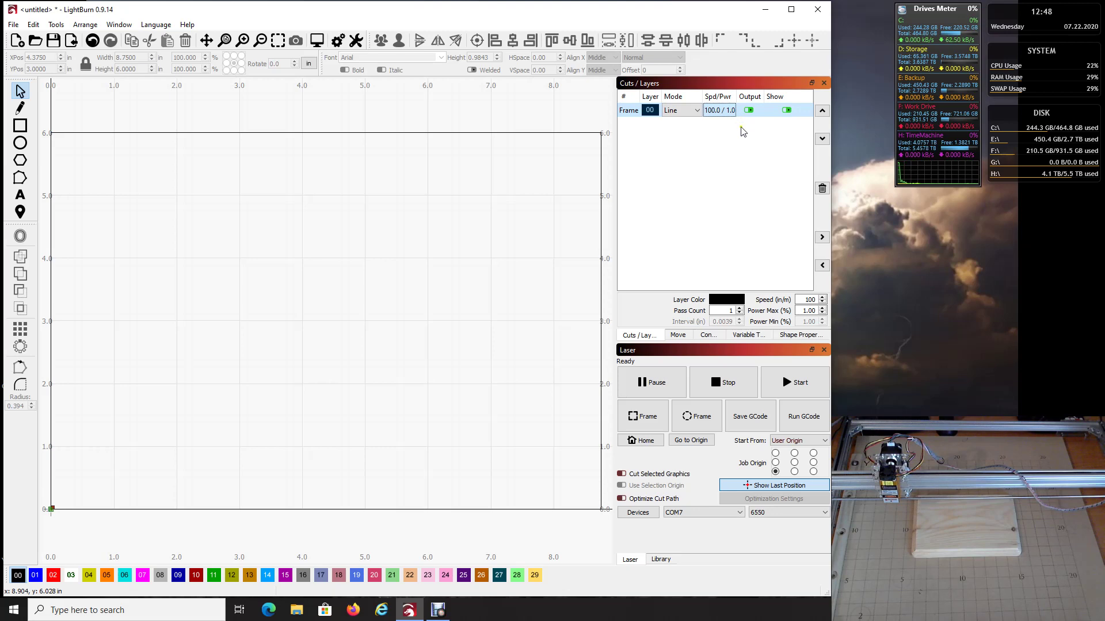
- Switch back to the Move panel for the jog and origin controls
click(677, 336)
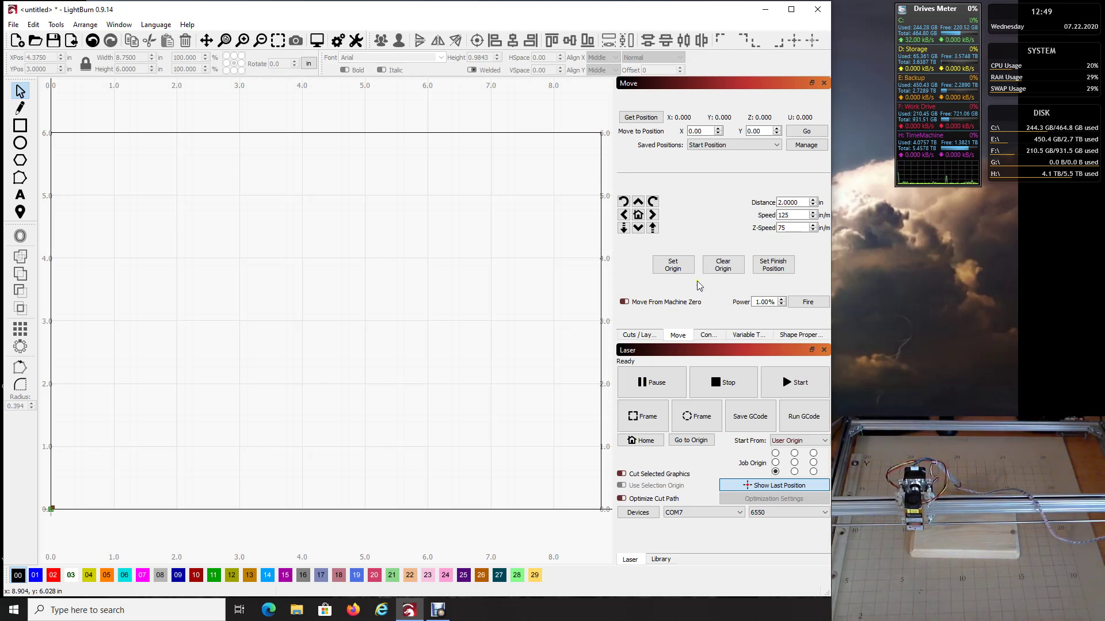
click(805, 304)
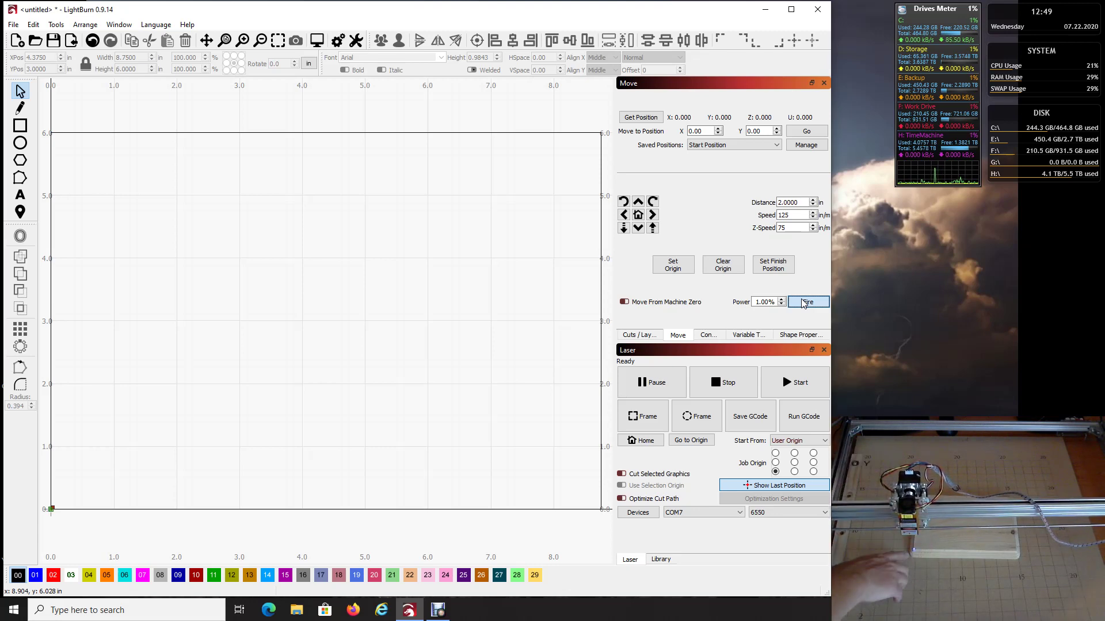
click(804, 302)
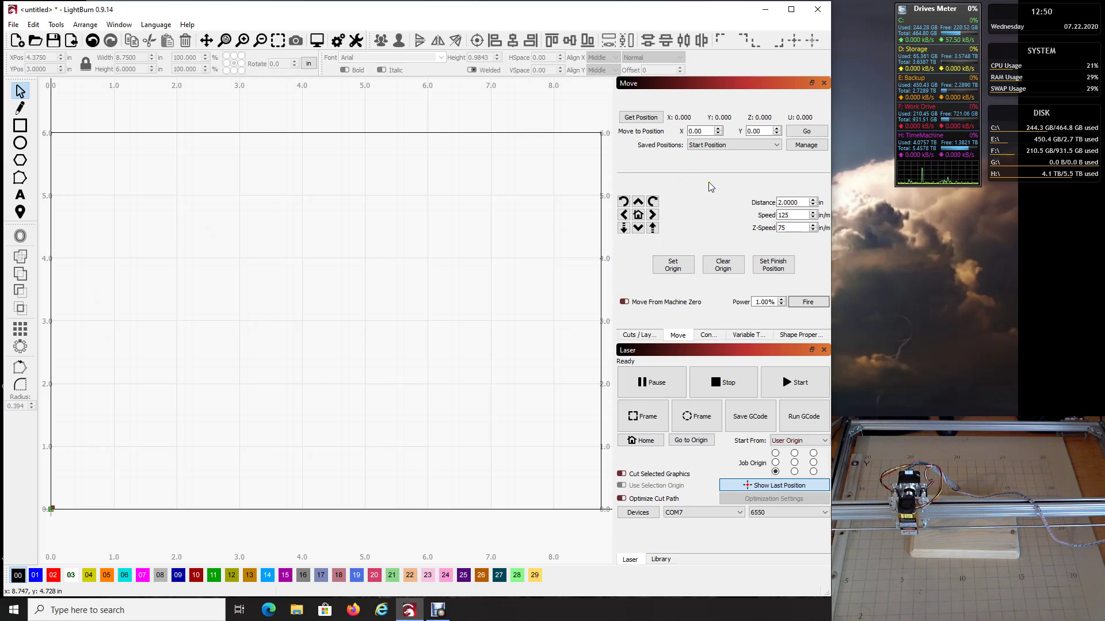
- Reset the laser connection and read the head position as X 0, Y 0, Z 0
right_click(636, 514)
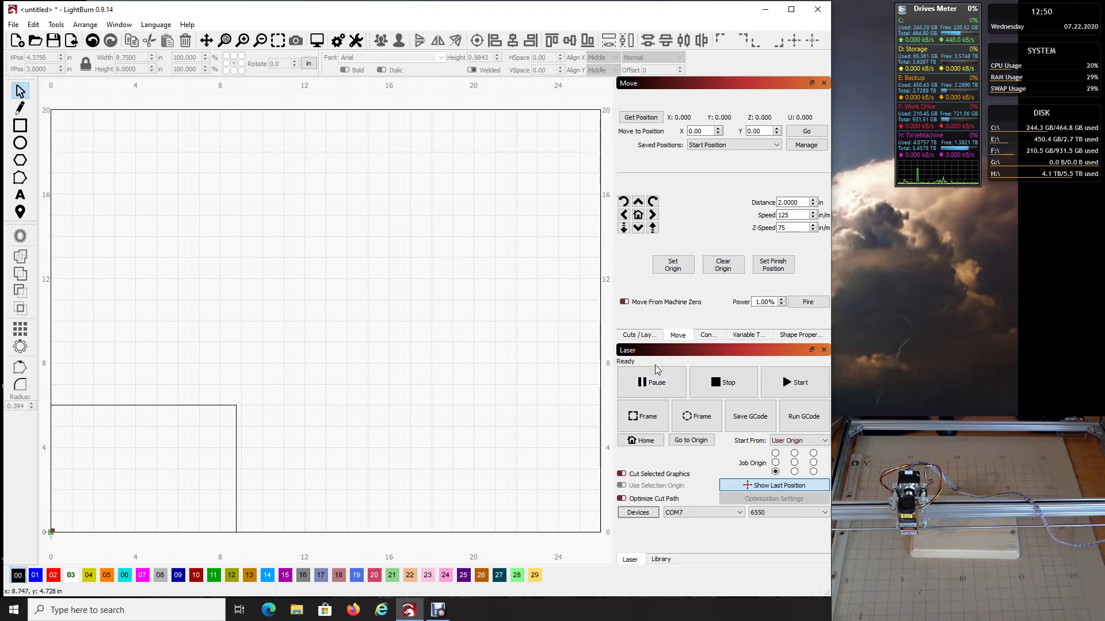
click(641, 117)
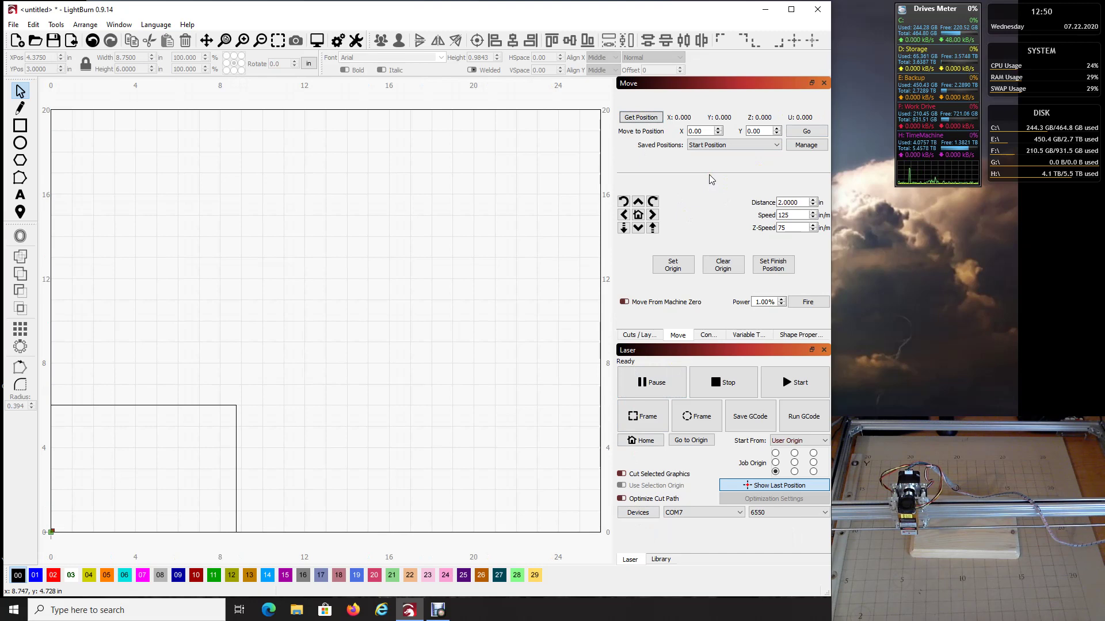
- Set the head's spot as user origin, jog forward along Y, return to origin, and test-fire at 1%
click(674, 268)
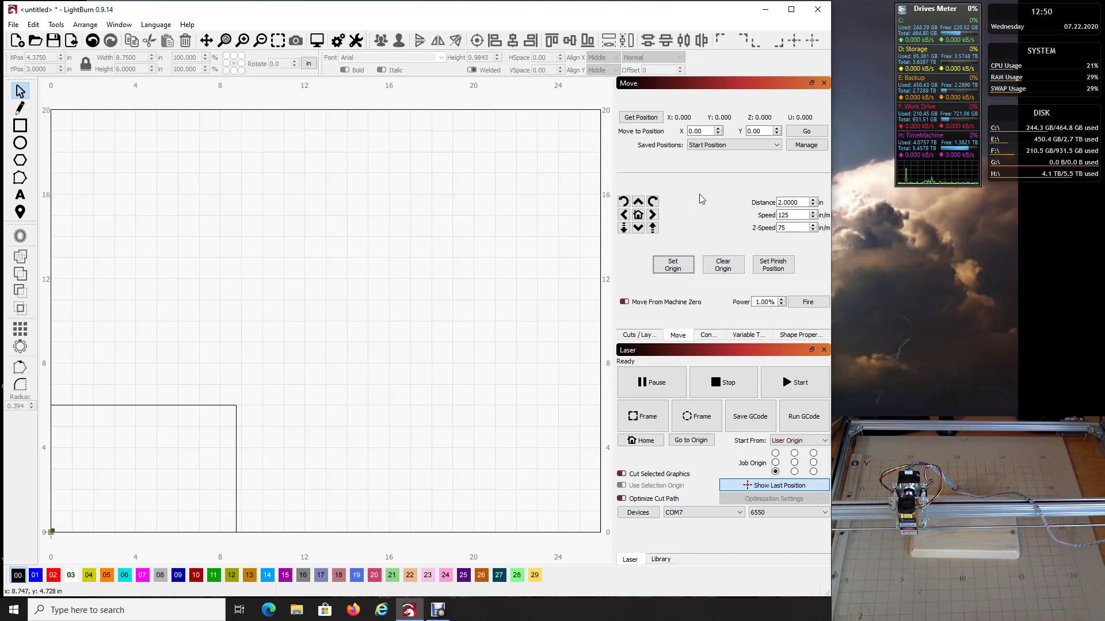
click(638, 202)
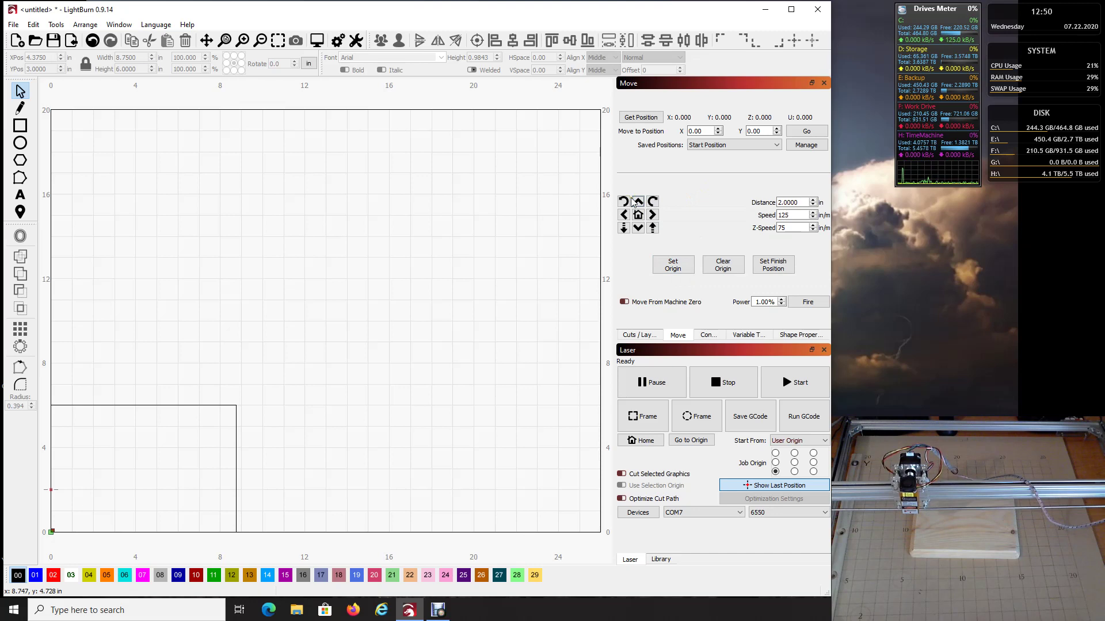
click(694, 441)
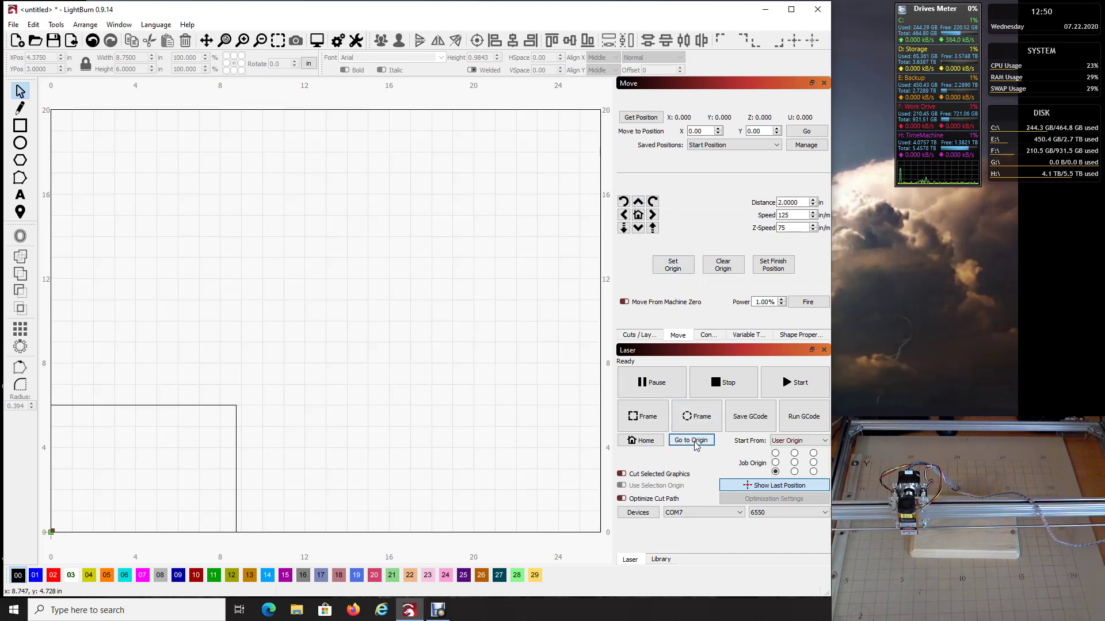
click(807, 302)
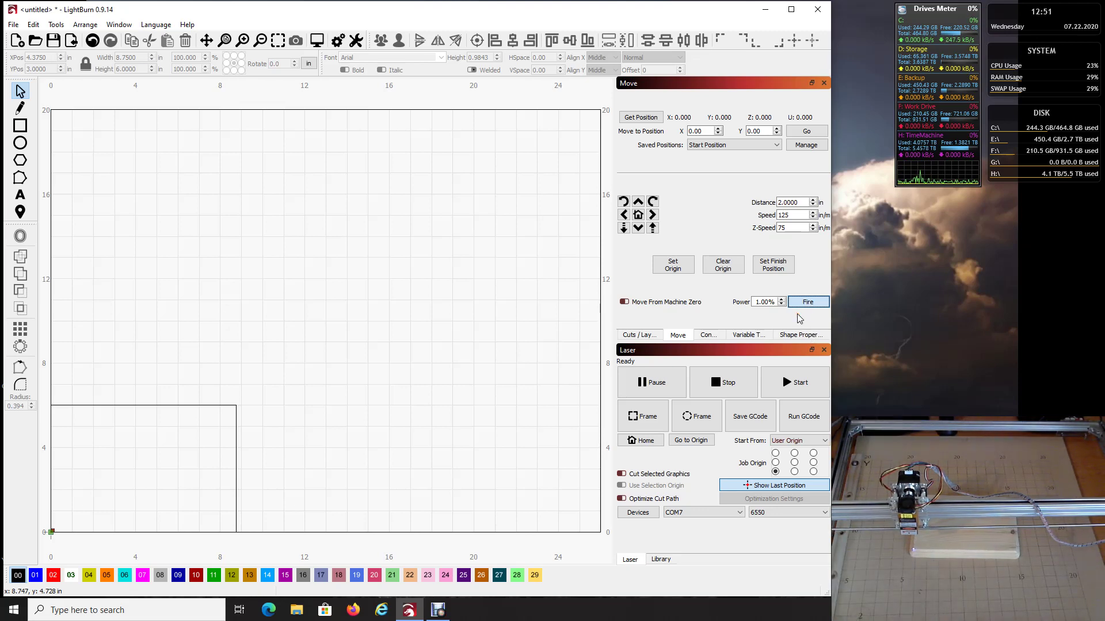
click(821, 304)
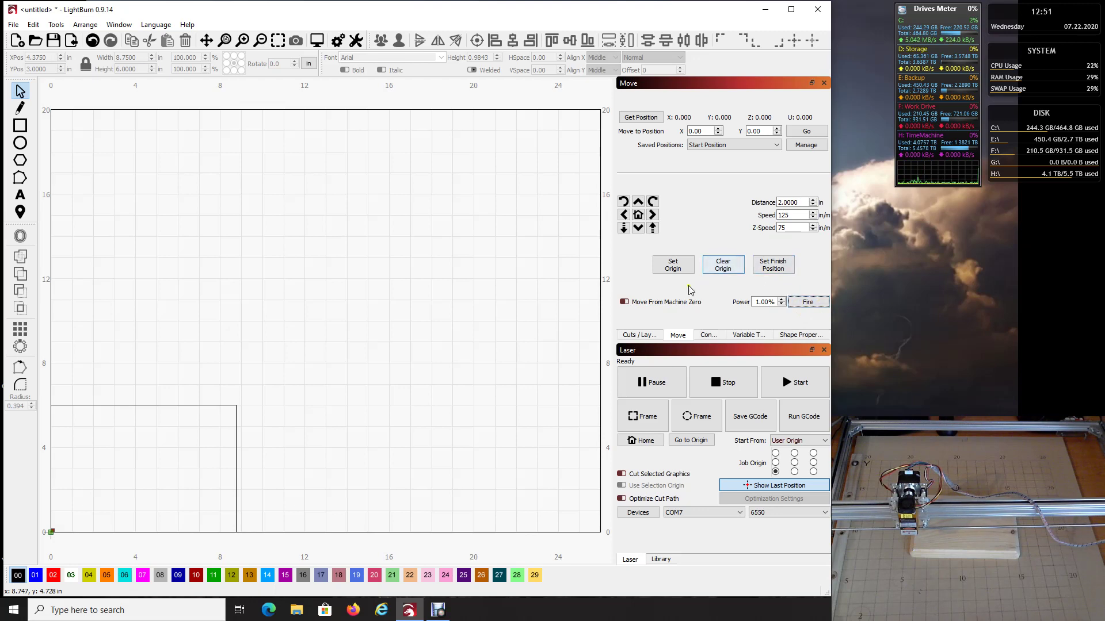
- Show the cut layers, fit the 8.75 × 6 in frame in view, and start the frame job
click(644, 336)
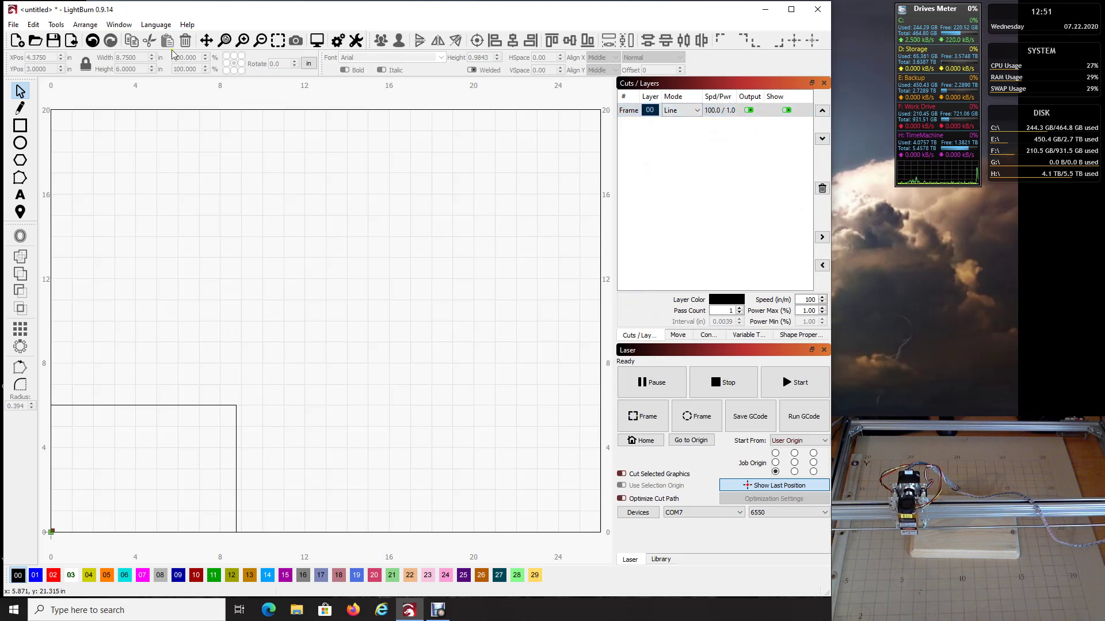
click(277, 40)
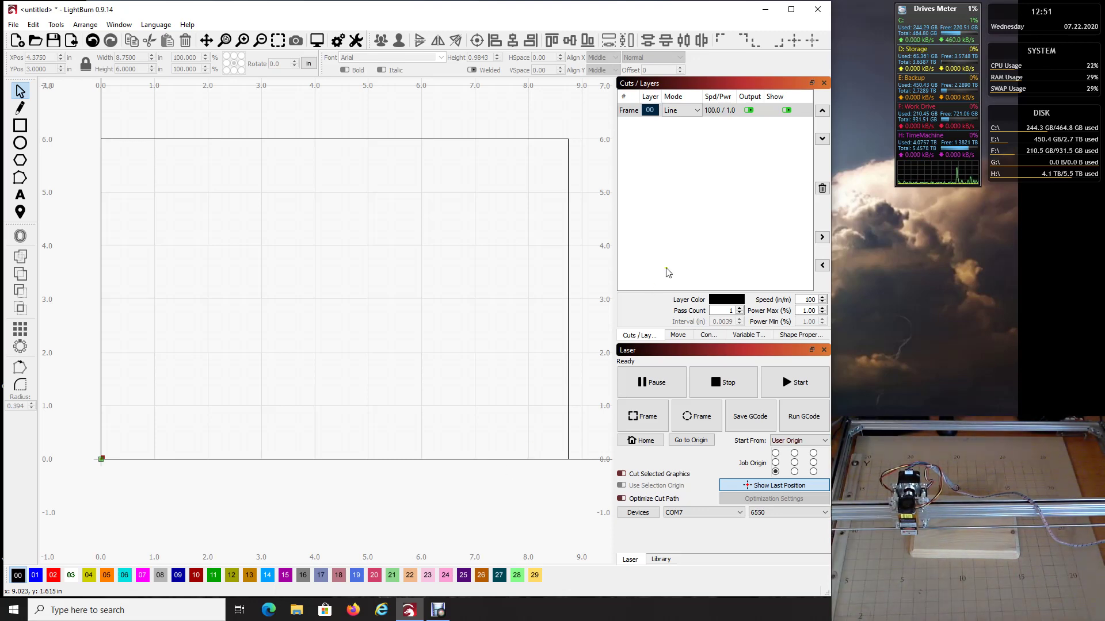
click(792, 383)
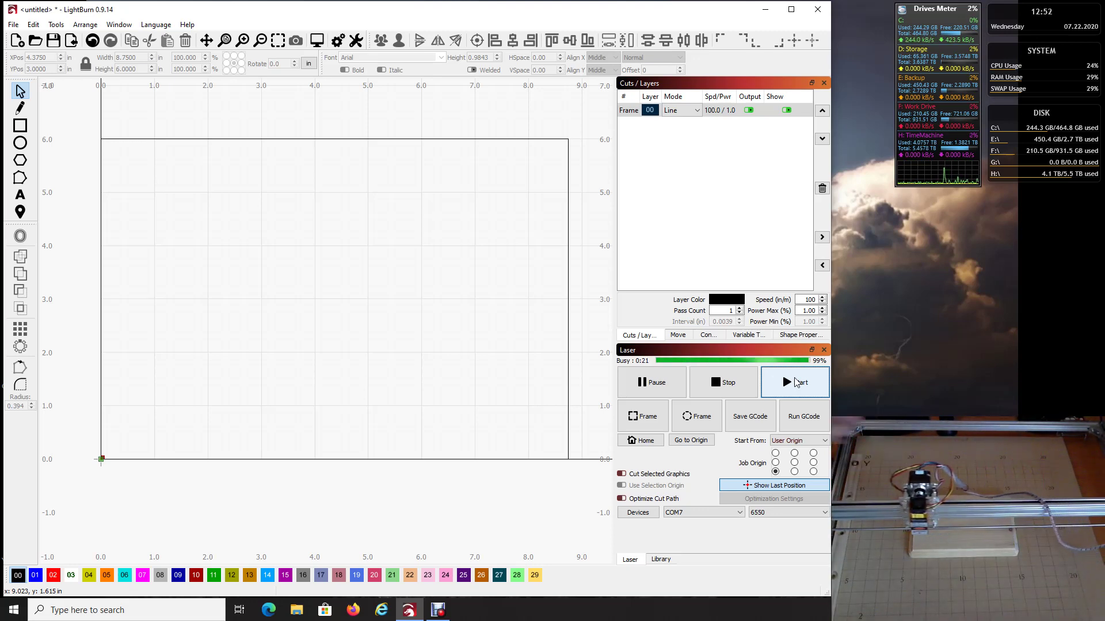
- Rerun the 8.75 × 6 in frame job and let it finish until the laser reports Ready
click(795, 382)
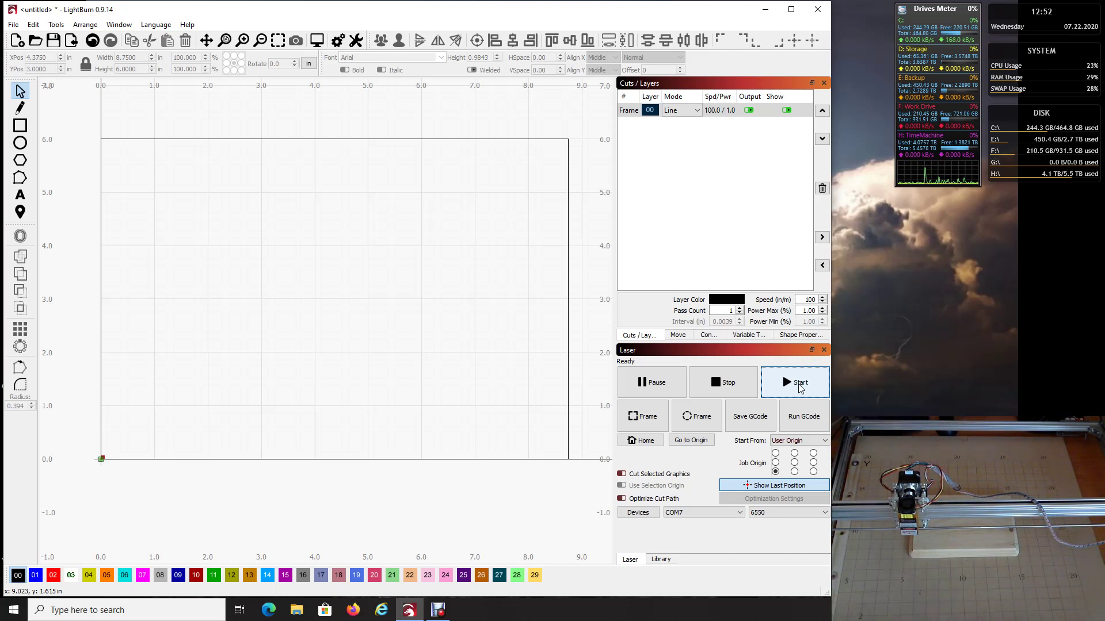
- Bring back the Move controls, fire a low-power pulse, then restart the 8.75 × 6 in frame job
click(678, 335)
click(808, 302)
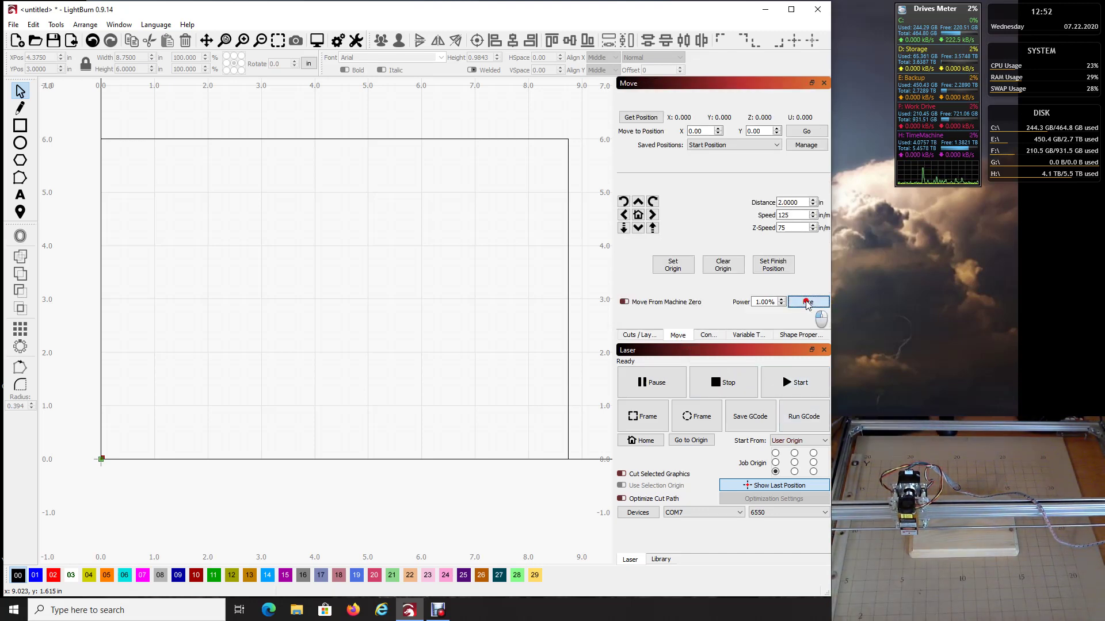
click(788, 393)
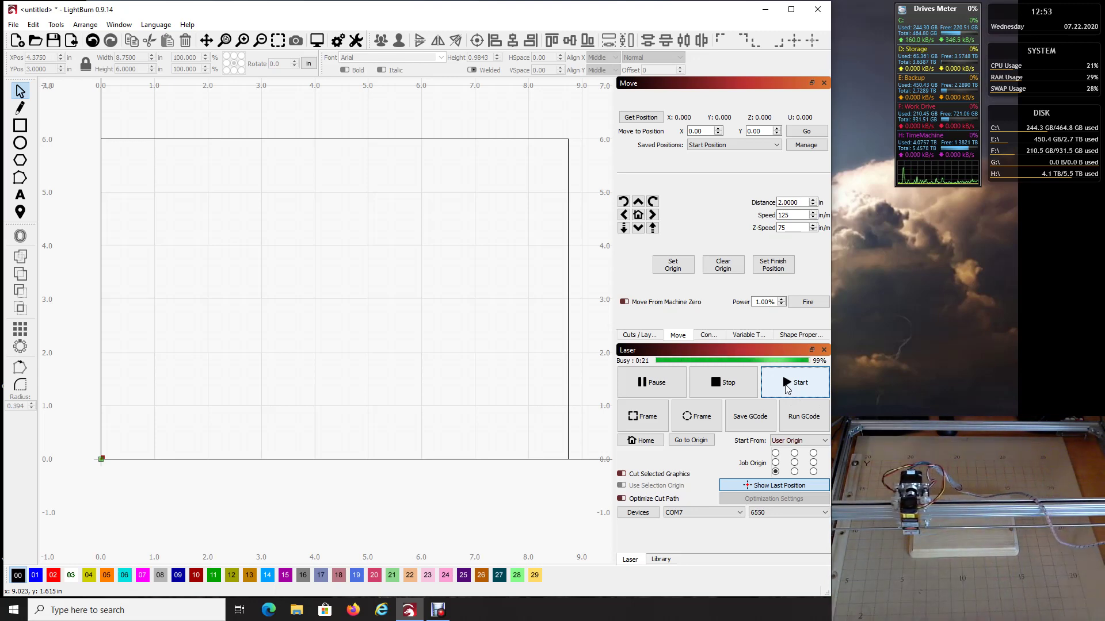
- Rerun the frame job, toggle a low-power test fire on and off, then run the frame once more
click(787, 386)
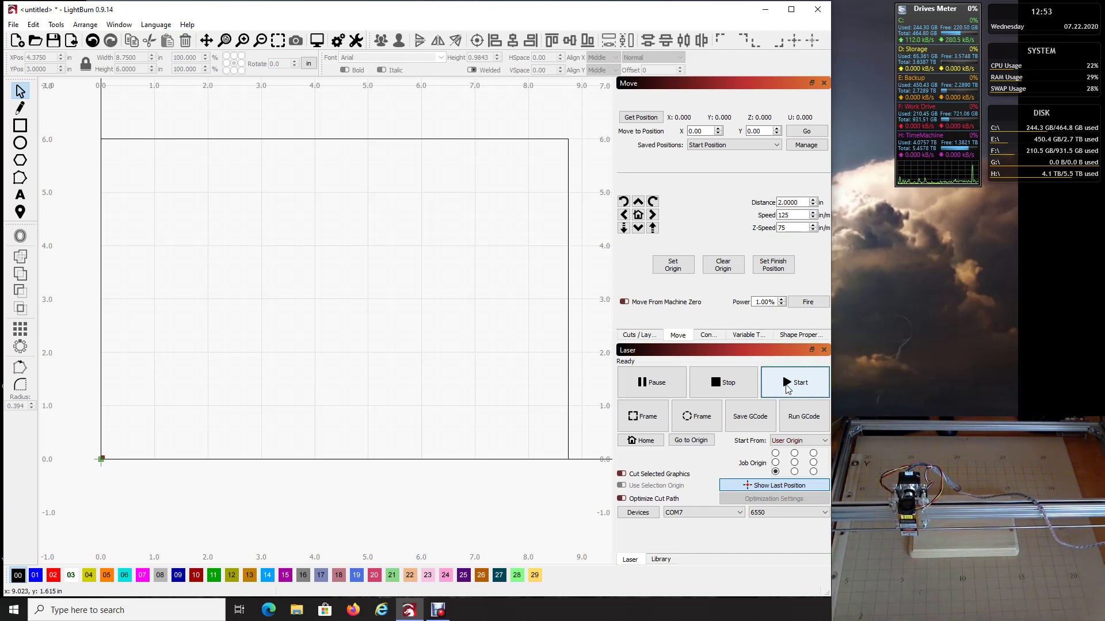
click(814, 303)
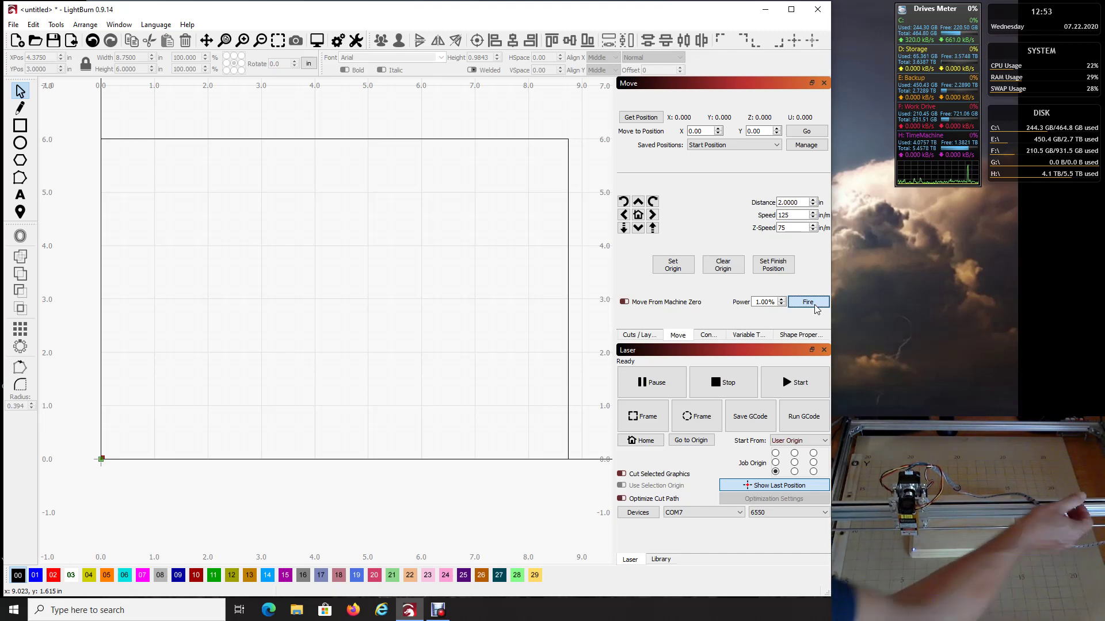
click(815, 304)
click(817, 383)
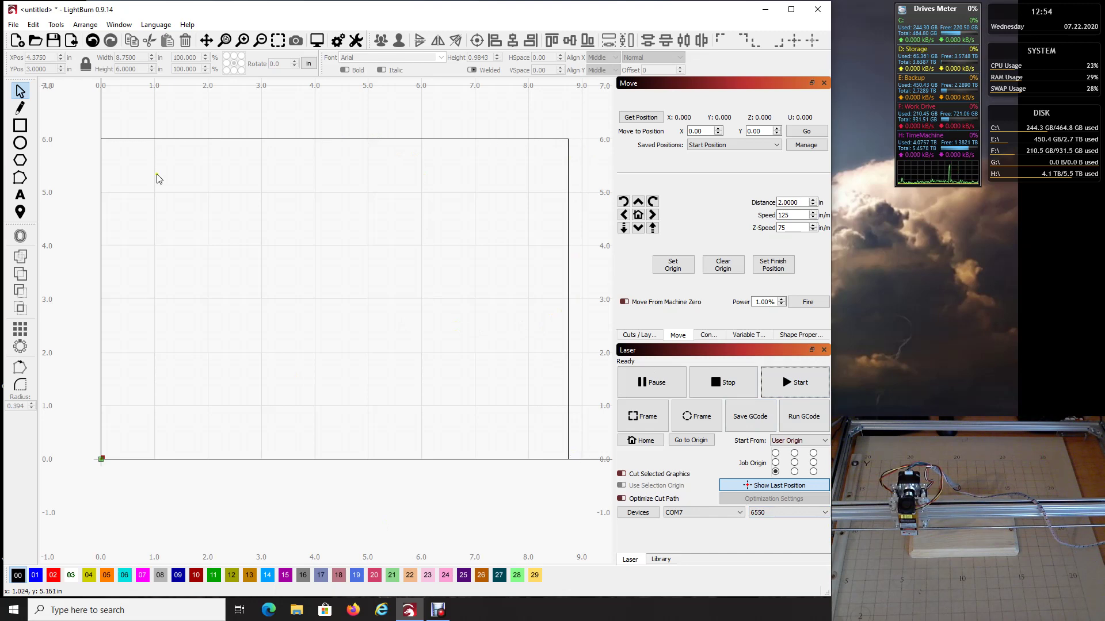
click(772, 489)
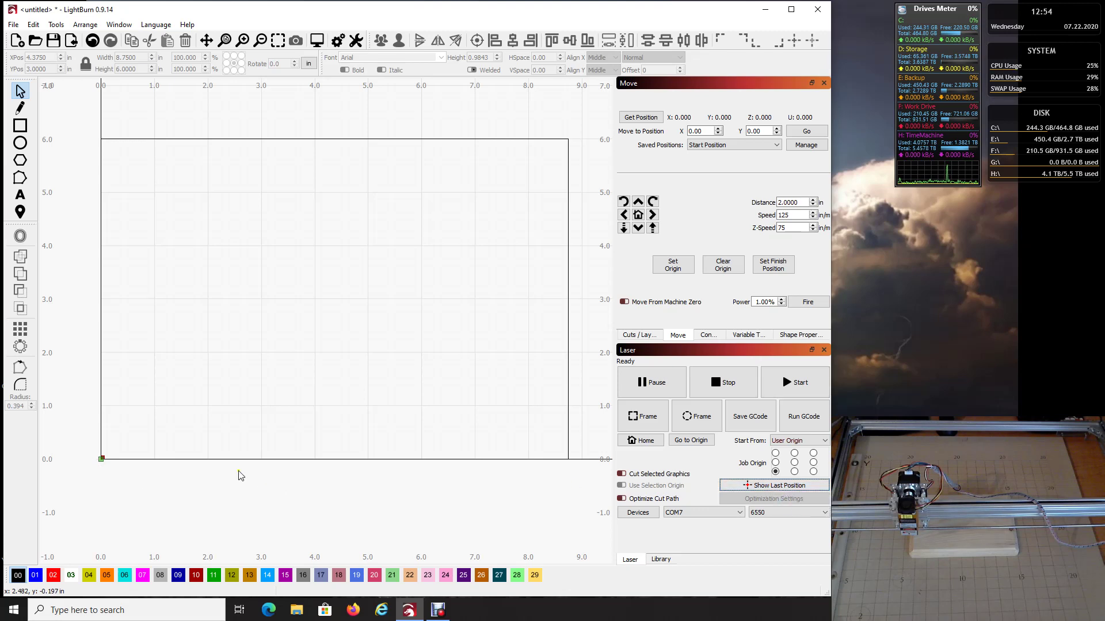
scroll(94, 476, up, 10)
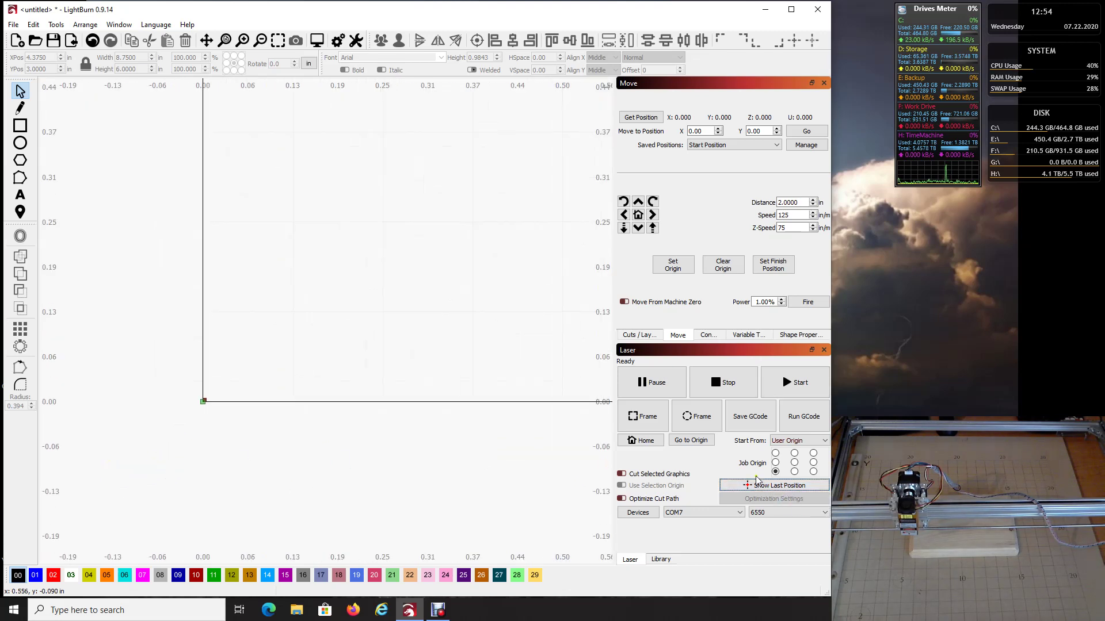
click(788, 488)
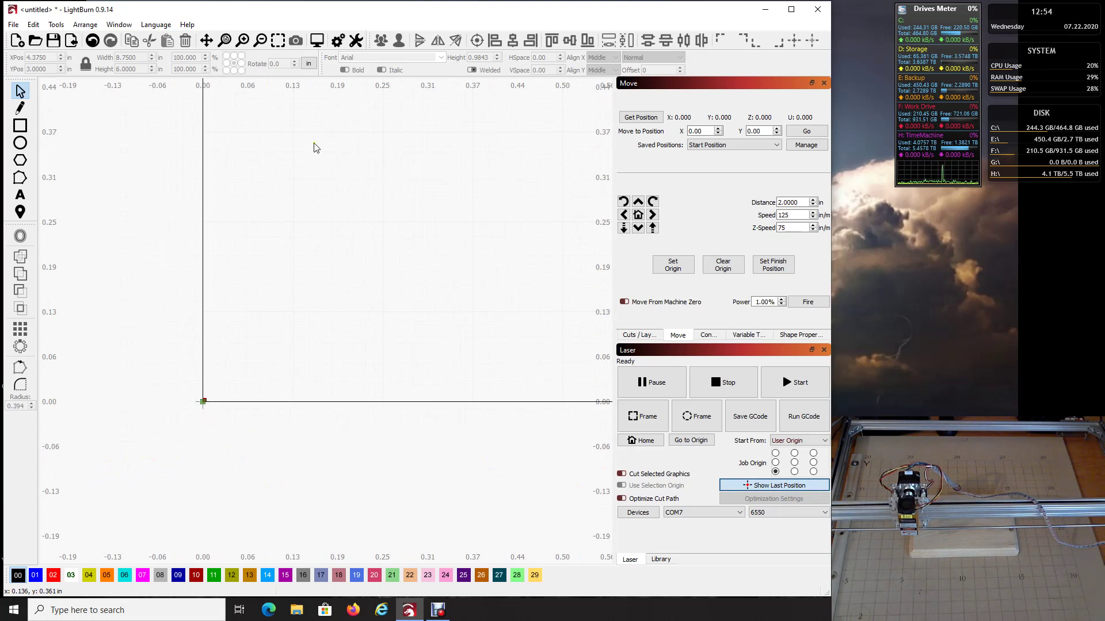
scroll(246, 248, down, 4)
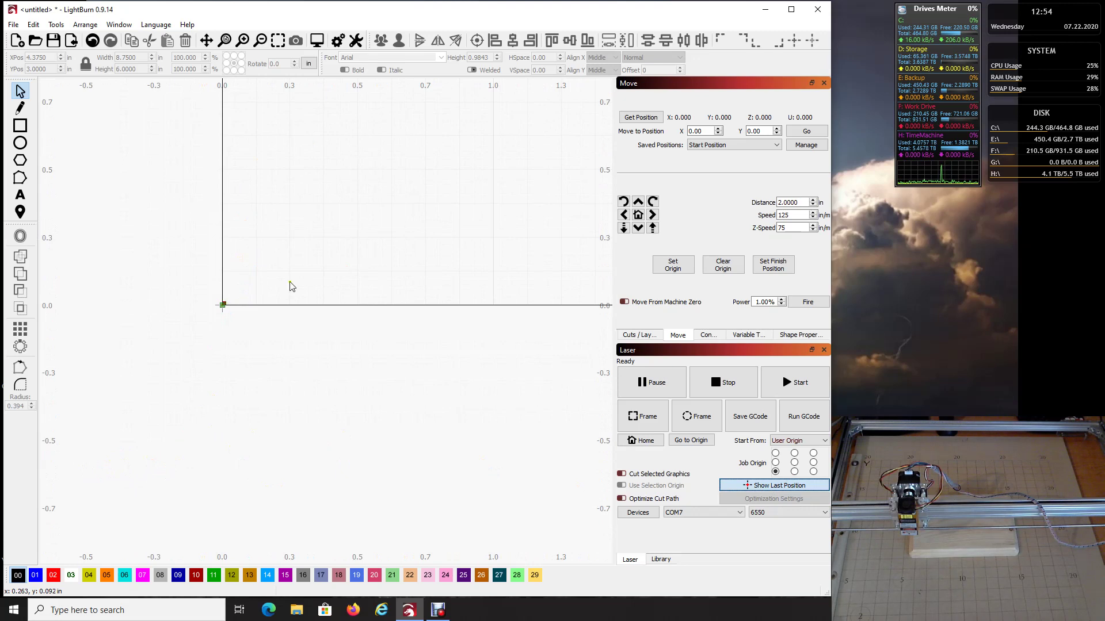
click(275, 41)
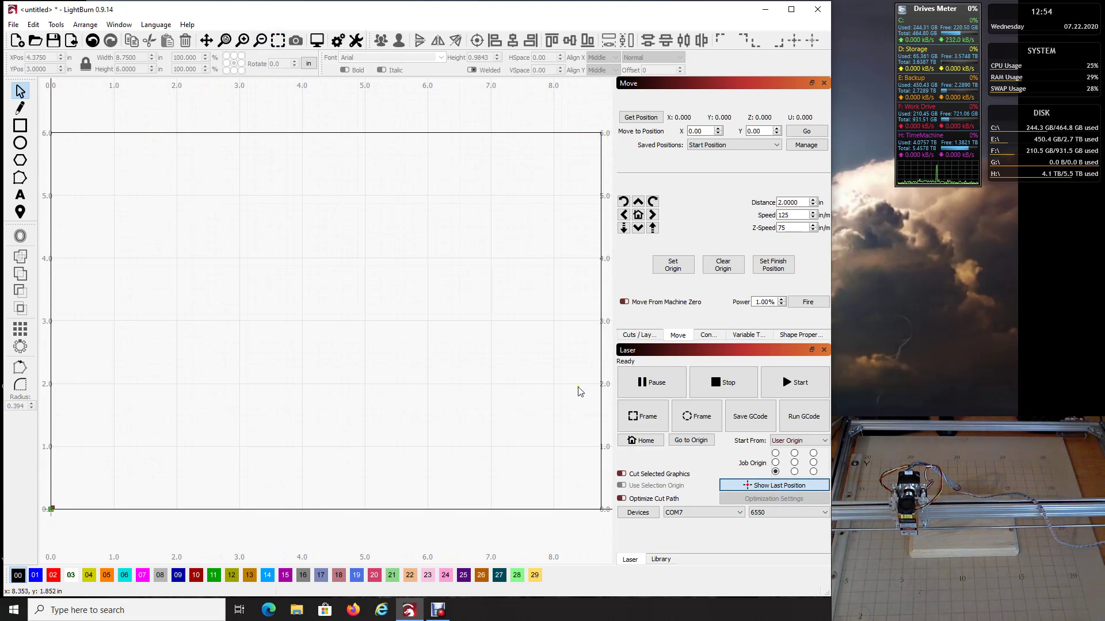
click(808, 302)
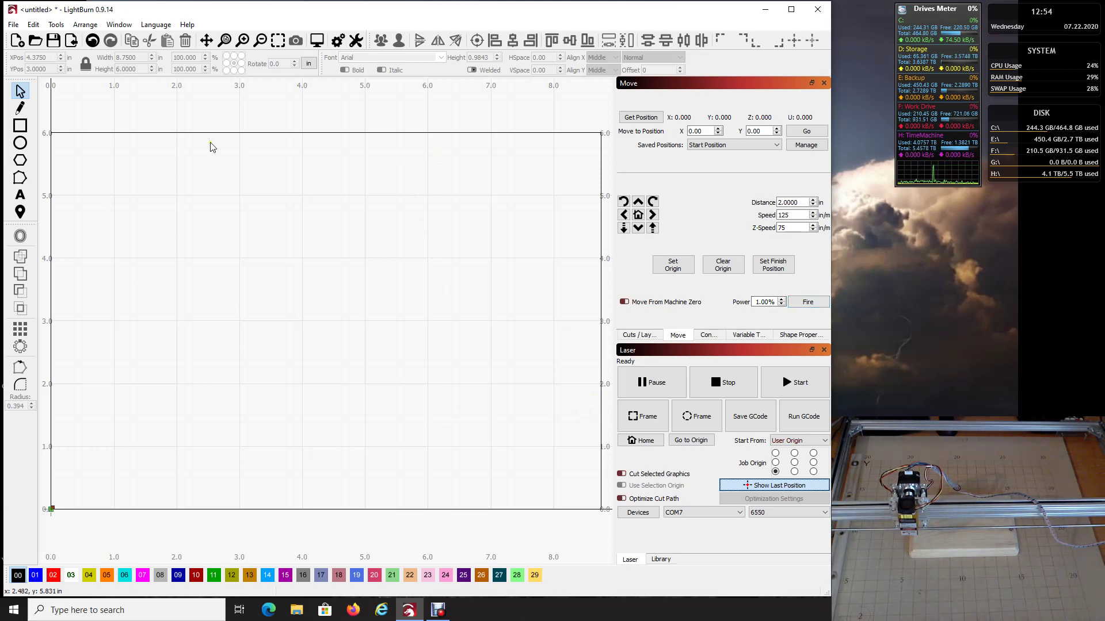
click(649, 118)
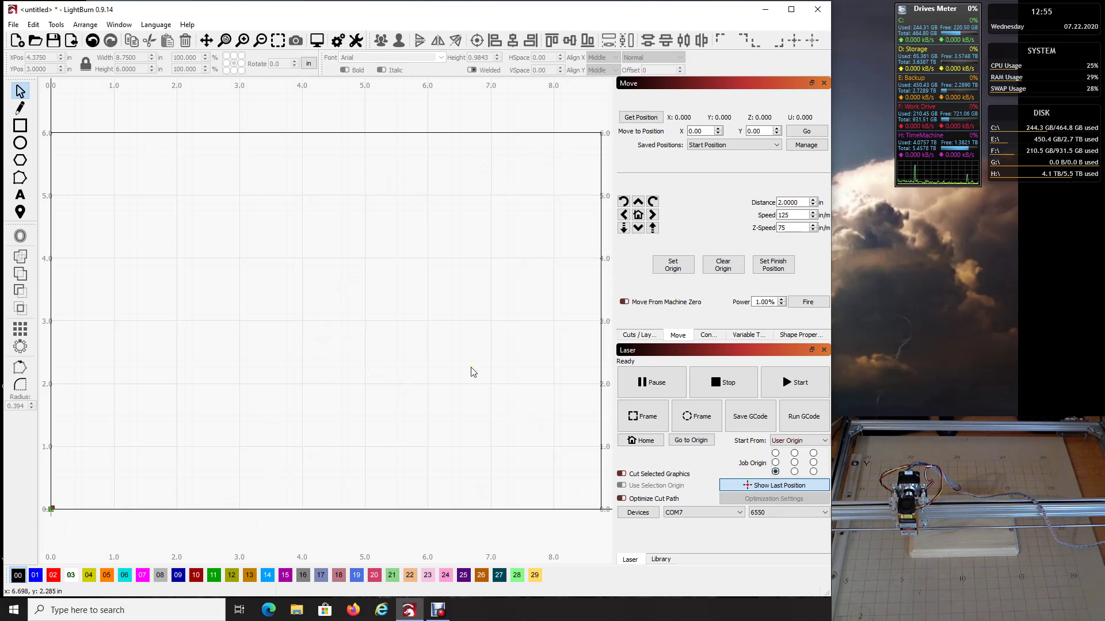
- Start the 8.75 × 6 in frame job from the lower-left origin to trace over the wooden board
click(798, 389)
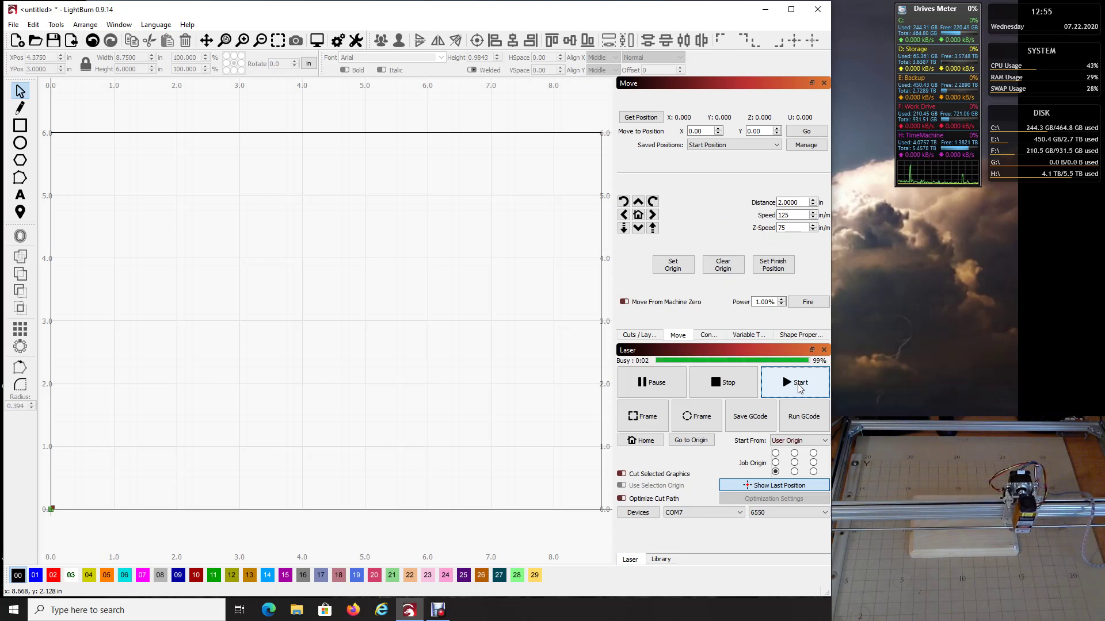